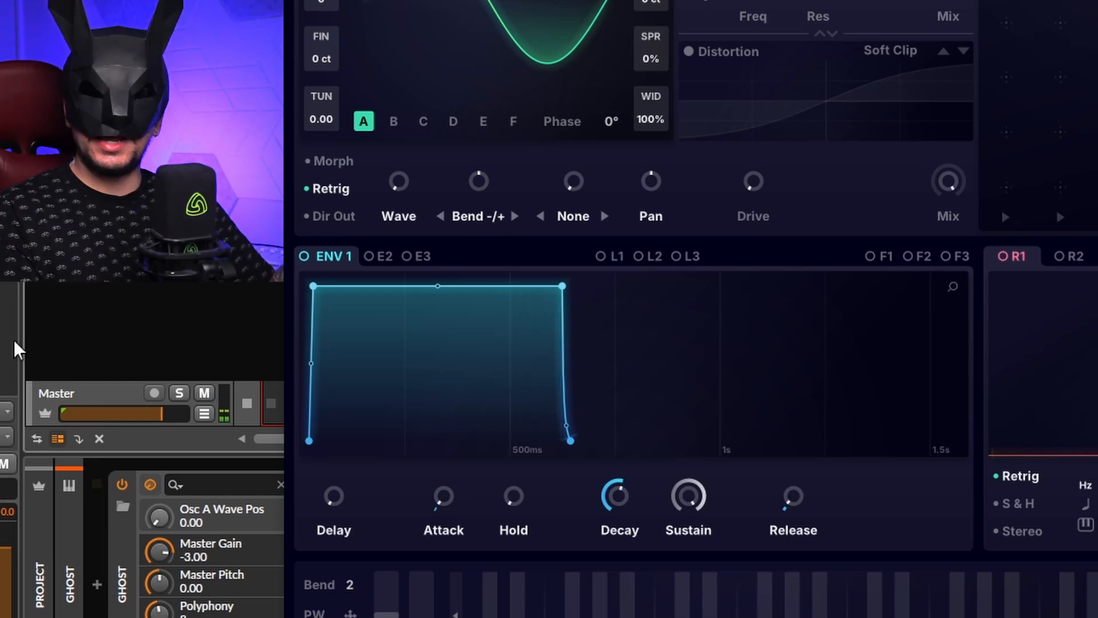
Step: In ENV 1, lower sustain to zero and stretch the decay to end at about 750 ms
drag(562, 288, 524, 549)
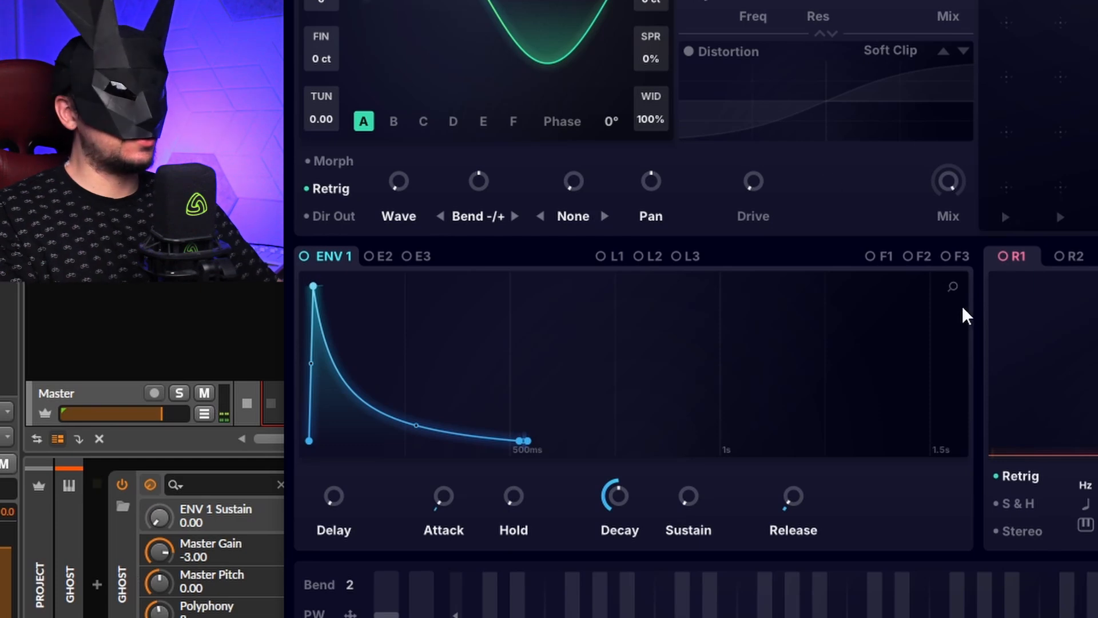
drag(959, 289, 1038, 396)
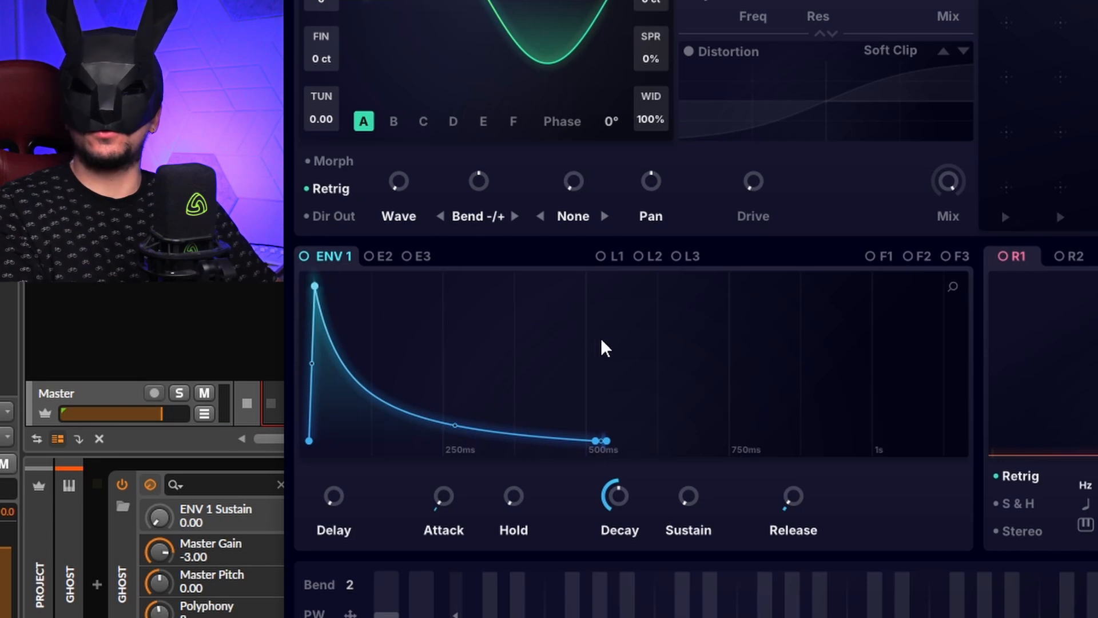
drag(601, 441, 741, 440)
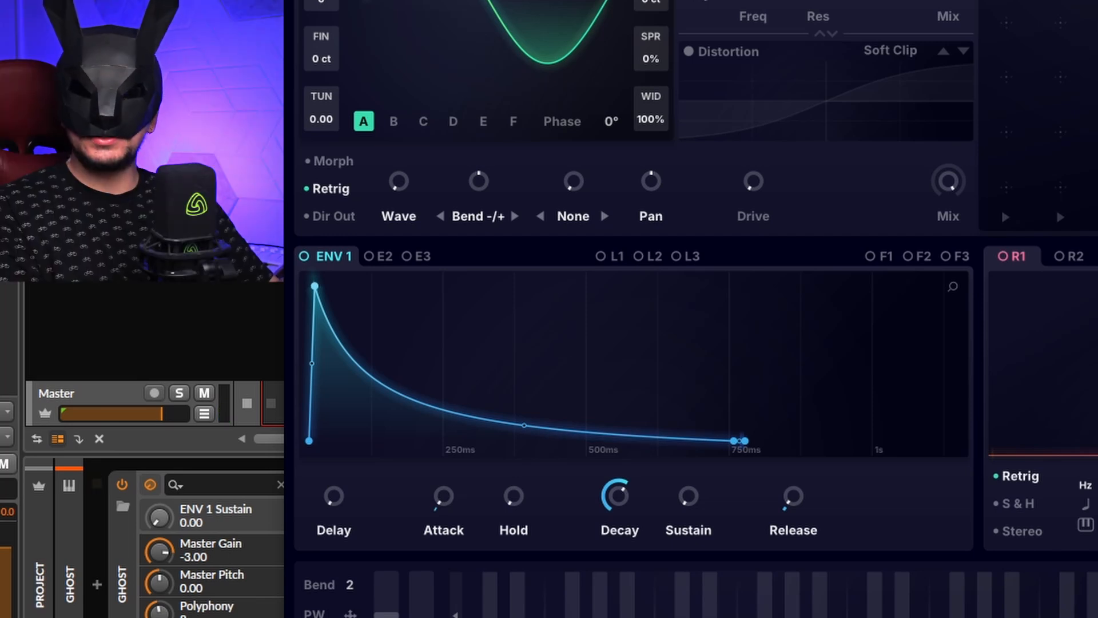
Step: Raise ENV 1's sustain to 0.45 and lengthen its release to 0.37
drag(739, 442, 657, 363)
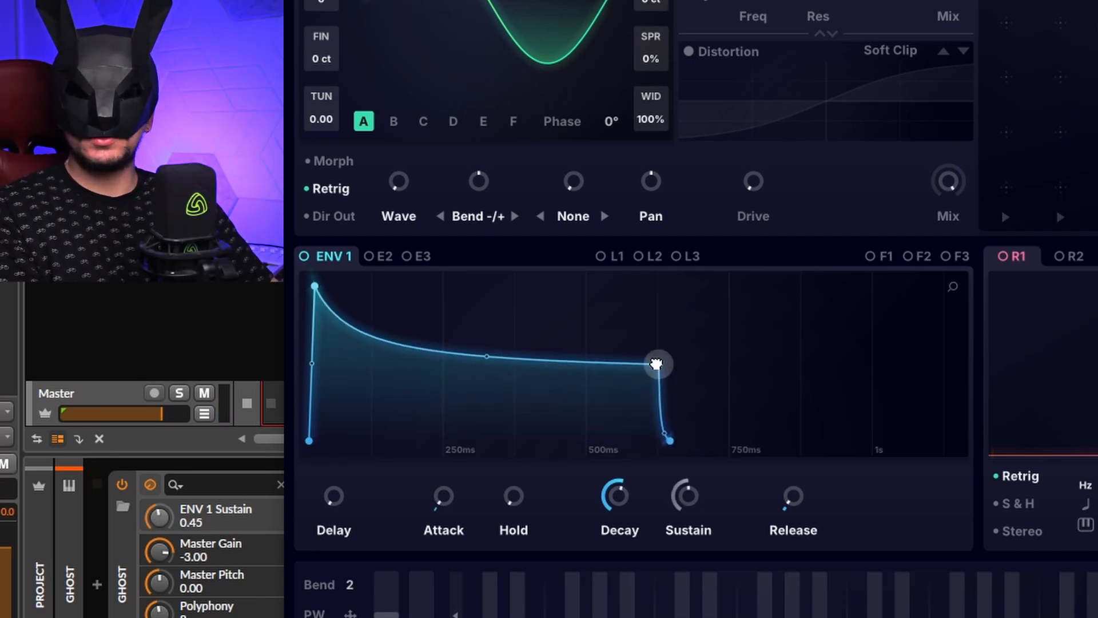
drag(656, 441, 739, 444)
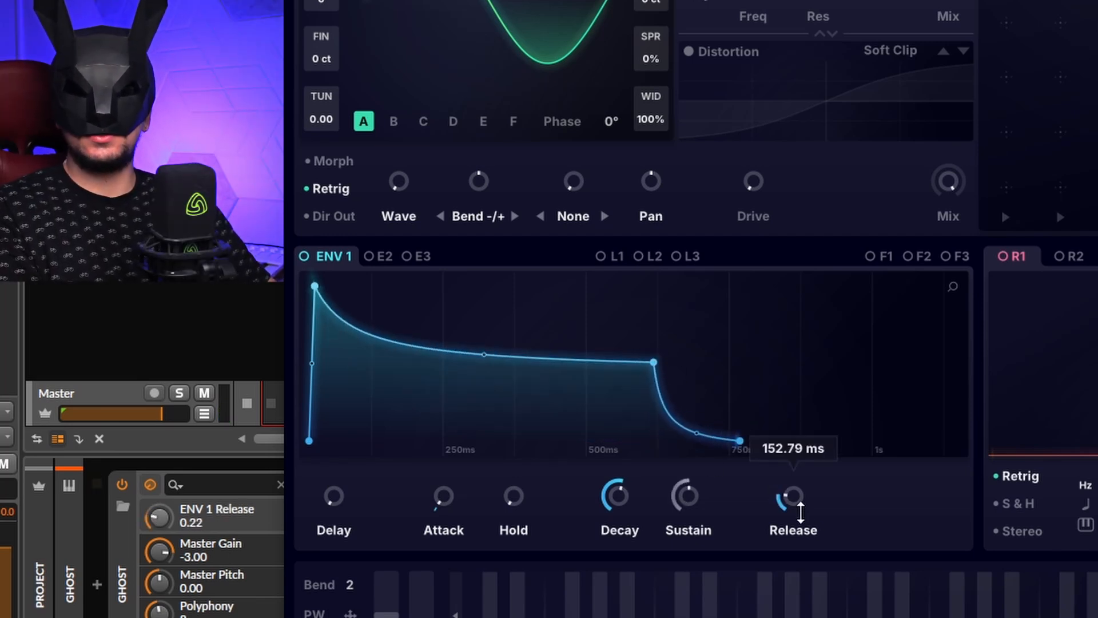
drag(809, 512, 809, 473)
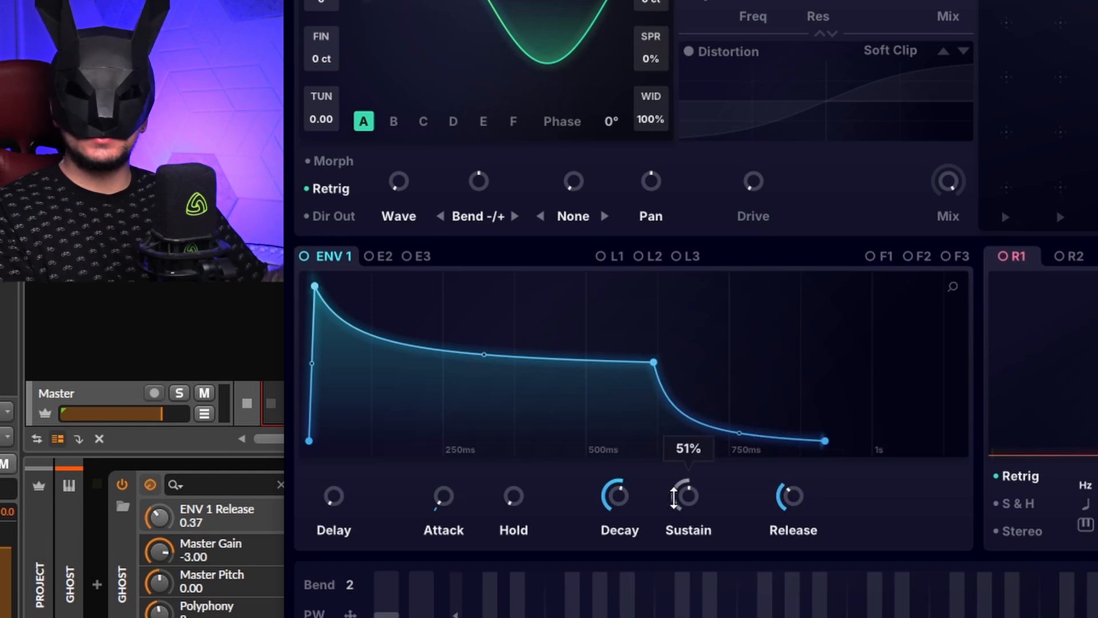
Step: Adjust ENV 1's attack and sustain knobs and set its decay to 0.55
drag(444, 486, 504, 415)
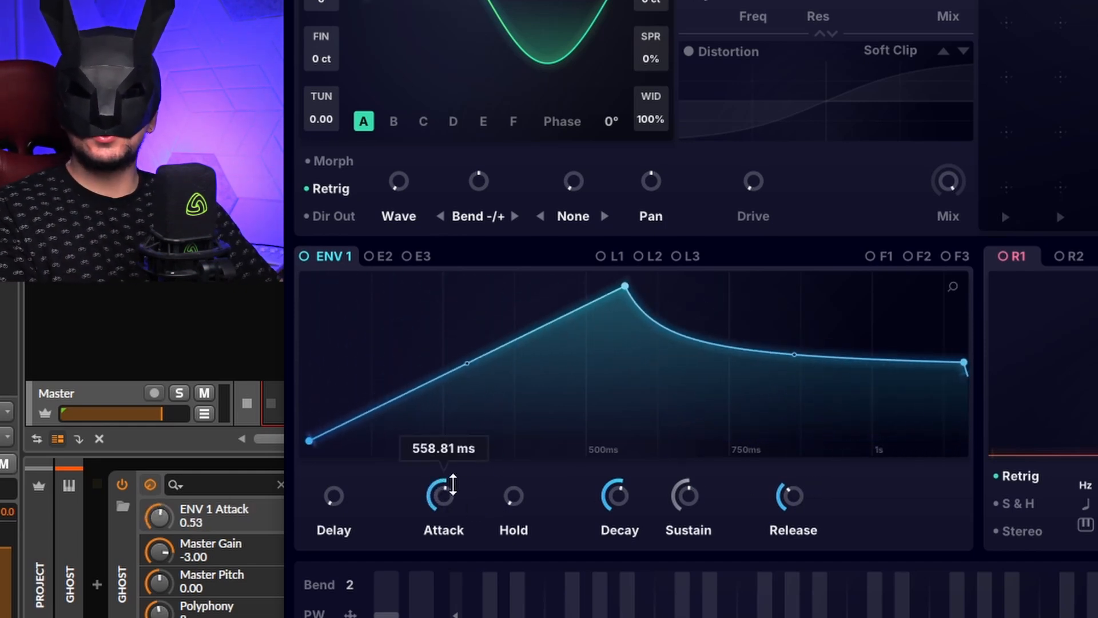
drag(450, 486, 445, 541)
drag(679, 498, 662, 617)
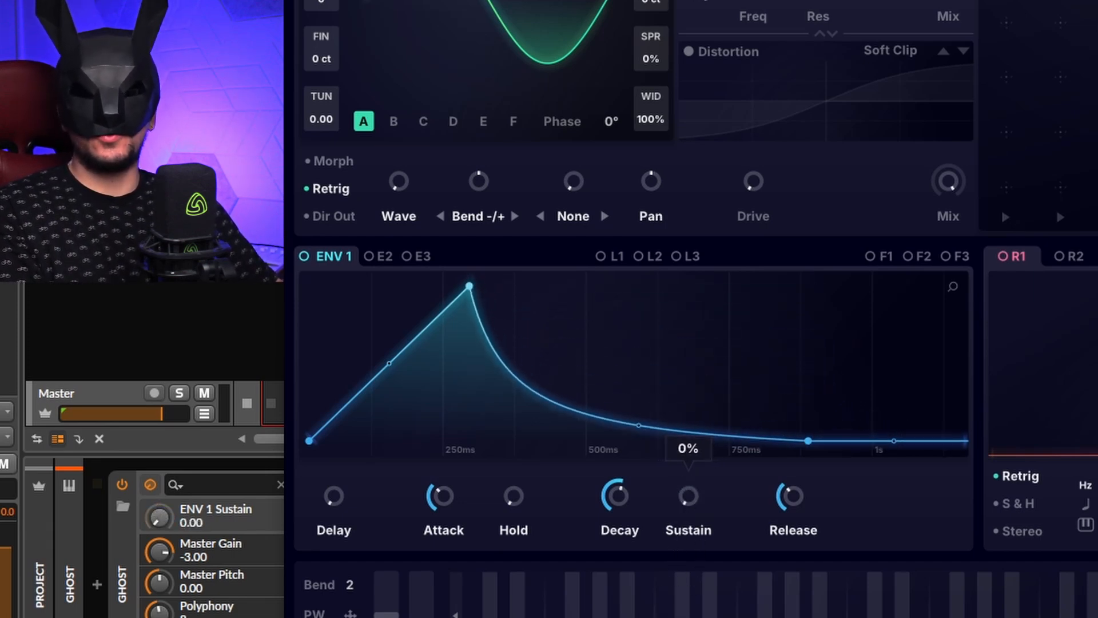
drag(684, 500, 693, 454)
drag(614, 496, 668, 543)
mouse_move(952, 286)
mouse_down()
mouse_move(961, 281)
mouse_move(950, 284)
mouse_up()
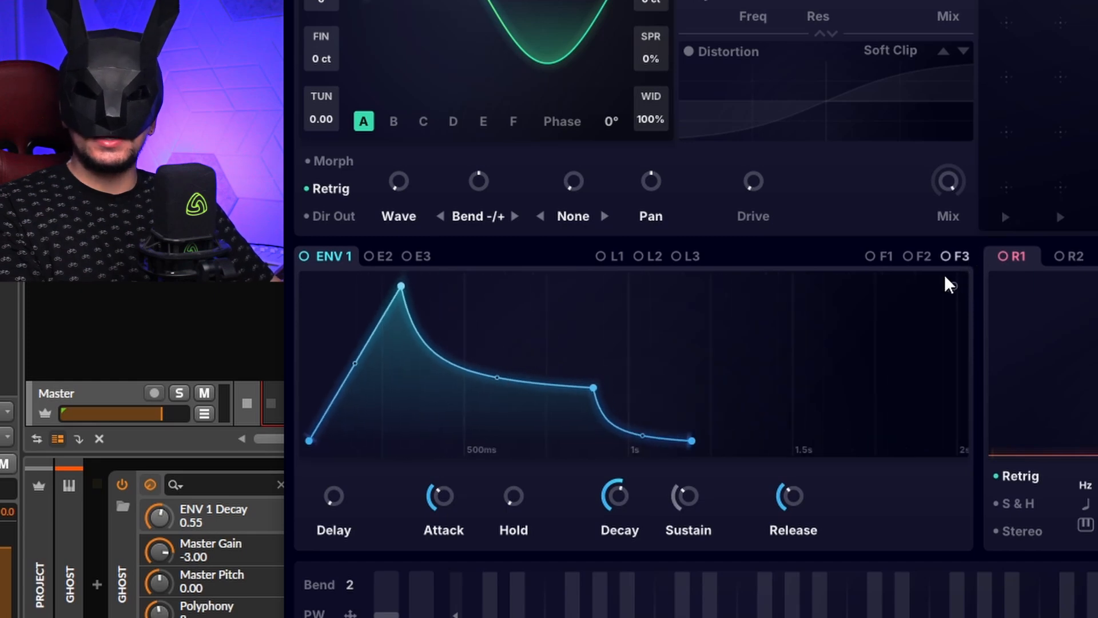
Step: Lengthen ENV 1's release, set hold to 0.47 and sustain to 0.11
drag(789, 490, 796, 523)
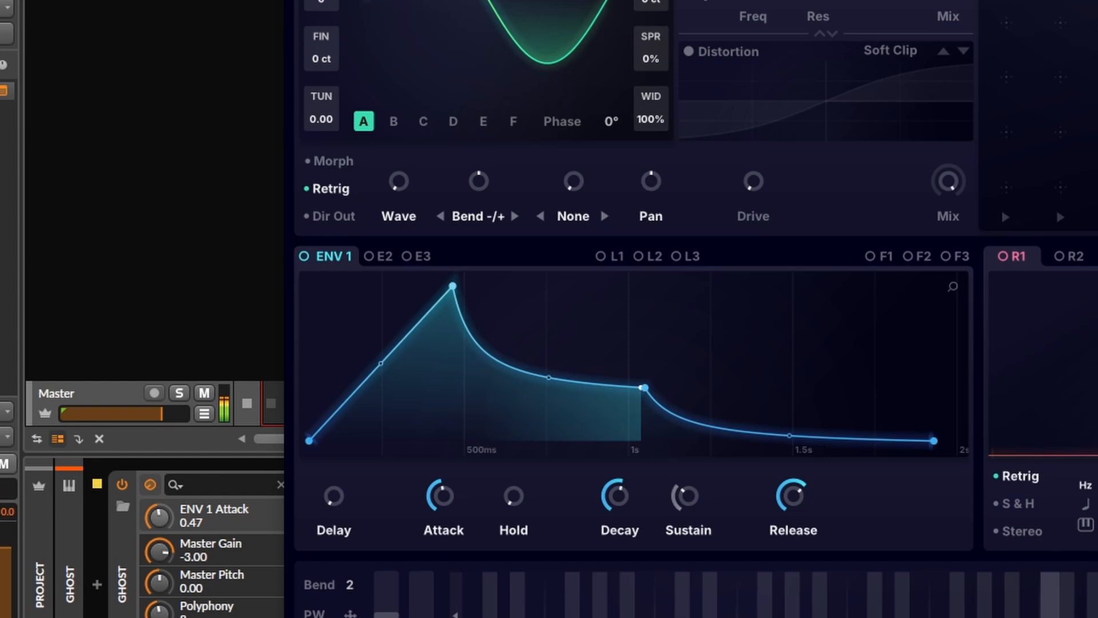
mouse_move(513, 497)
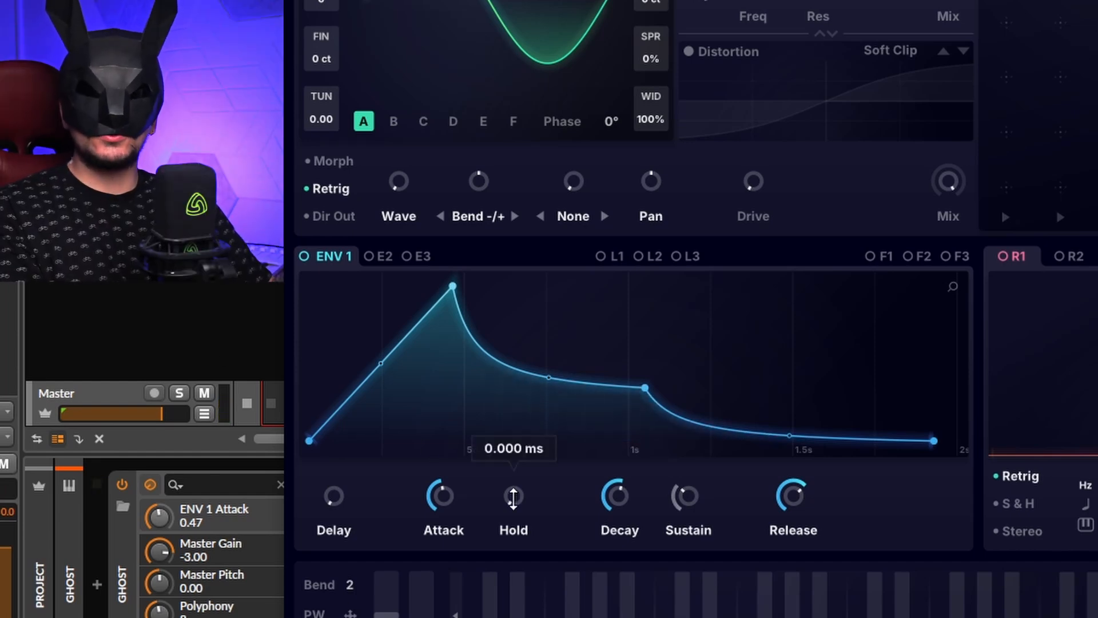
drag(523, 498, 555, 400)
drag(687, 495, 627, 595)
mouse_move(526, 531)
mouse_down()
mouse_move(541, 456)
mouse_move(536, 515)
mouse_up()
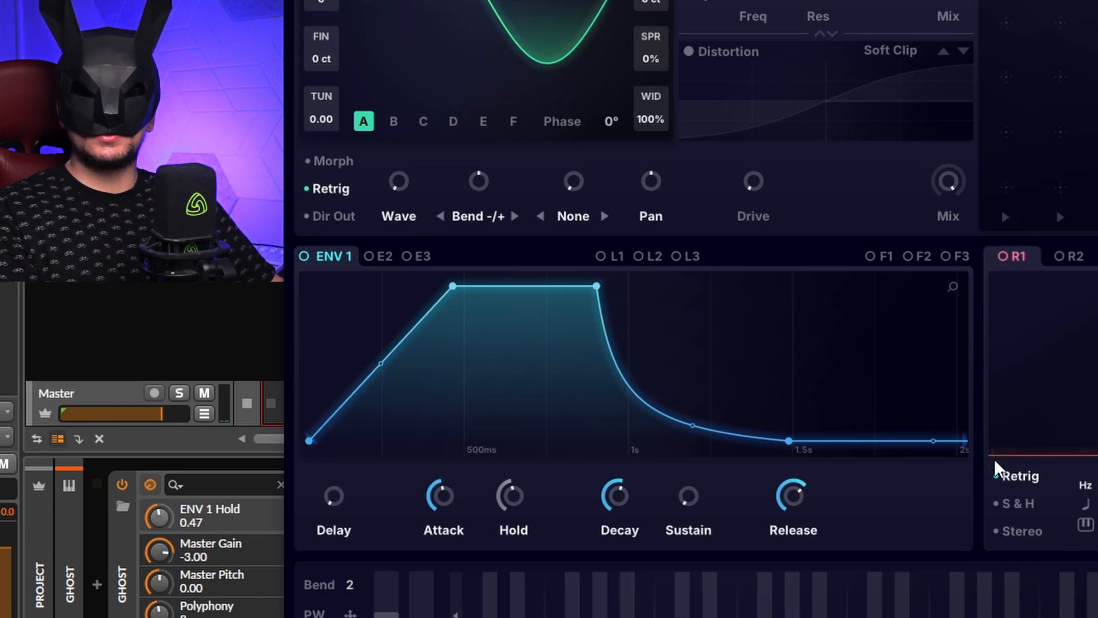
drag(678, 514, 678, 499)
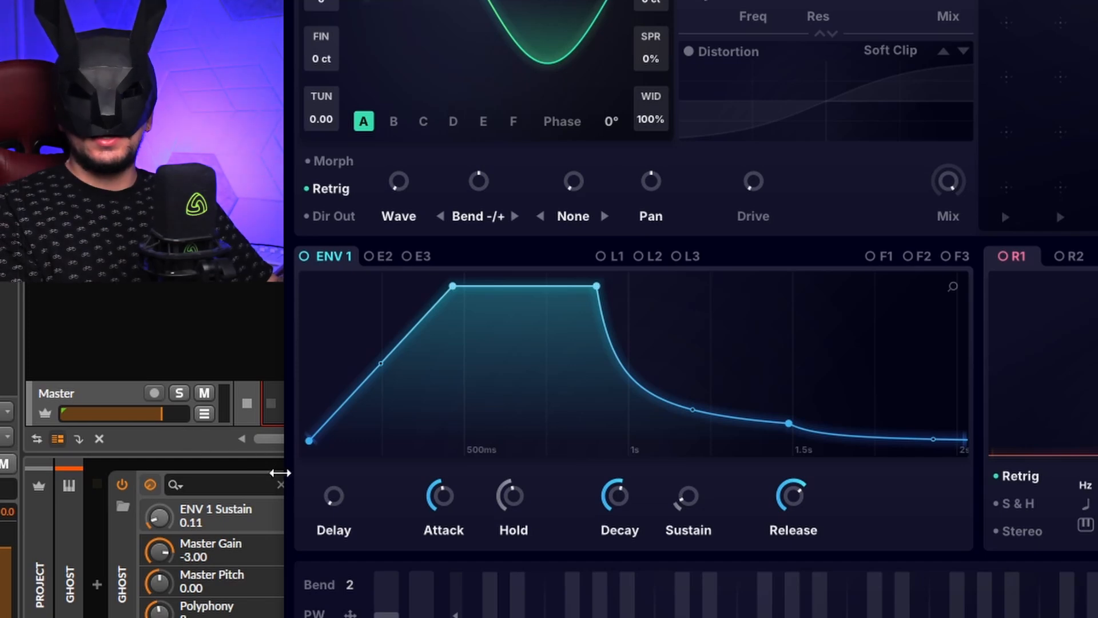
Step: Try ENV 1's delay at 0.71, return it to 0.01, and reduce hold to zero
mouse_move(340, 499)
drag(344, 500, 401, 323)
drag(953, 283, 953, 309)
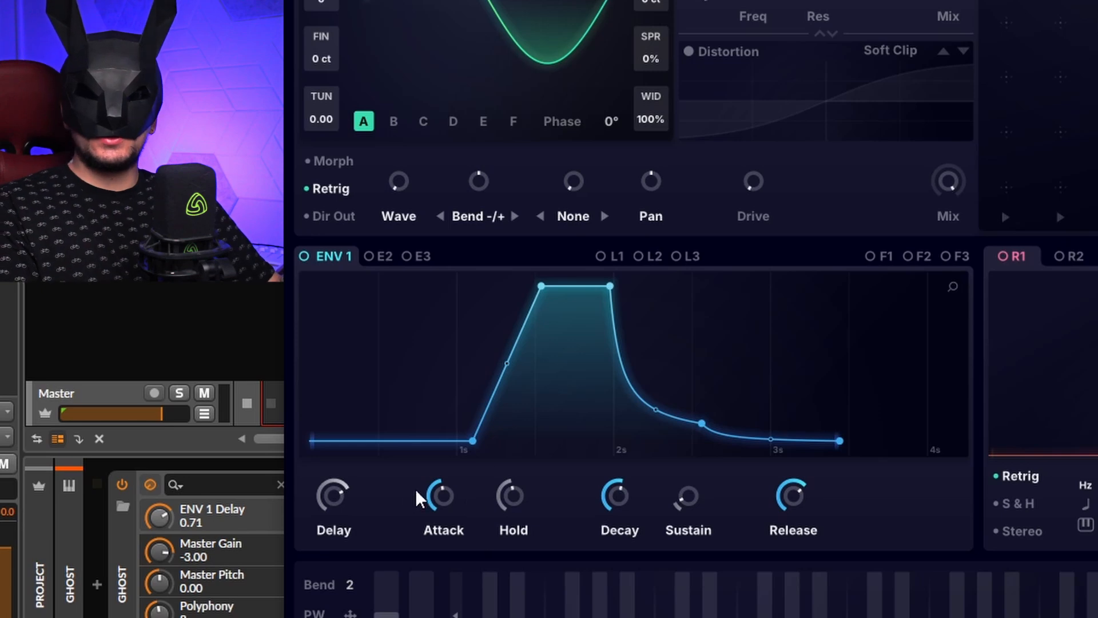
drag(333, 495, 334, 572)
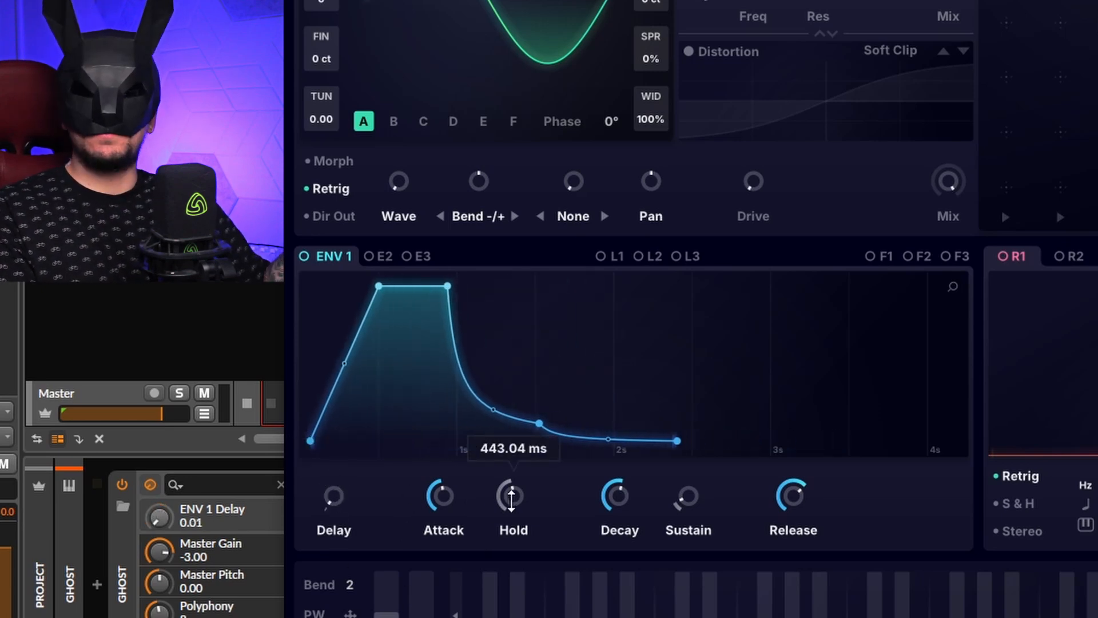
drag(512, 496, 519, 544)
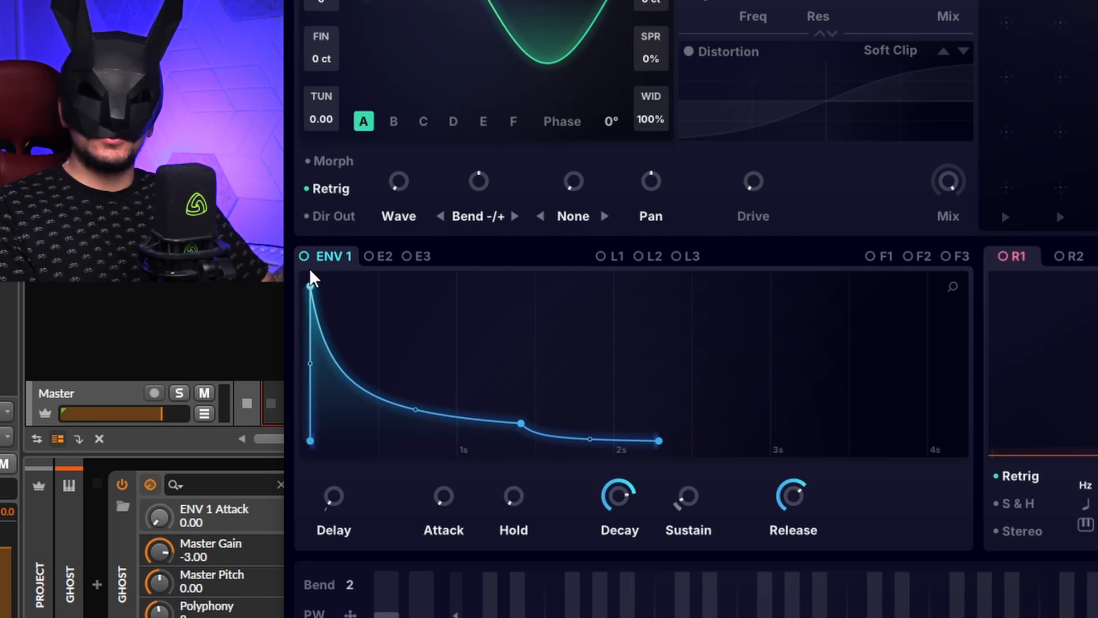
Step: Assign ENV 1 to the B-to-A FM amount at about 77%, then remove that modulation
drag(364, 216, 313, 252)
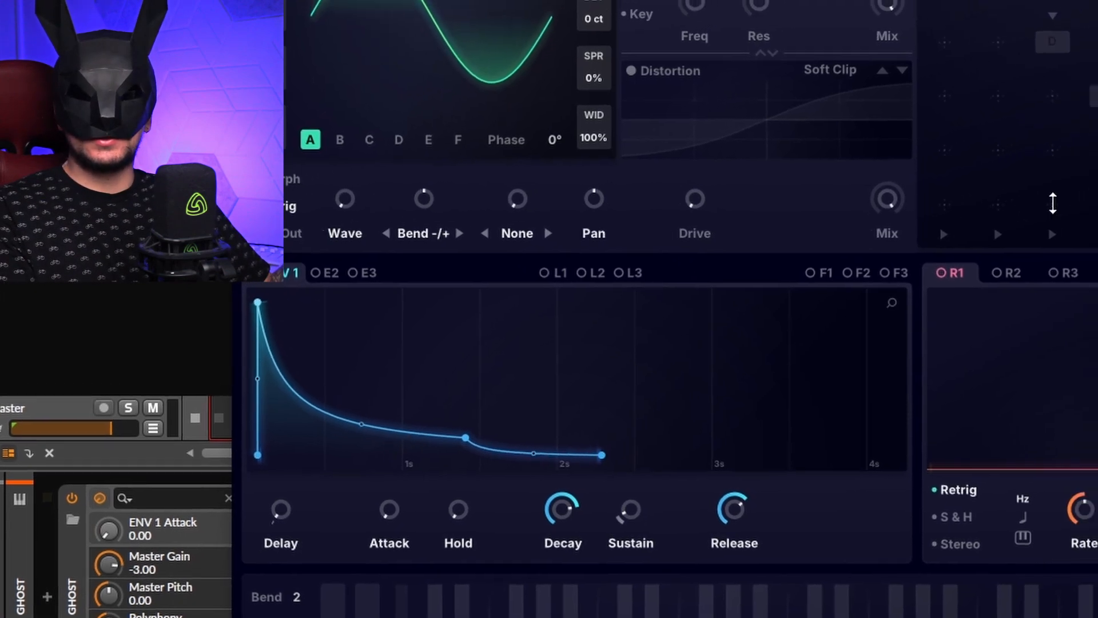
drag(1076, 222, 984, 214)
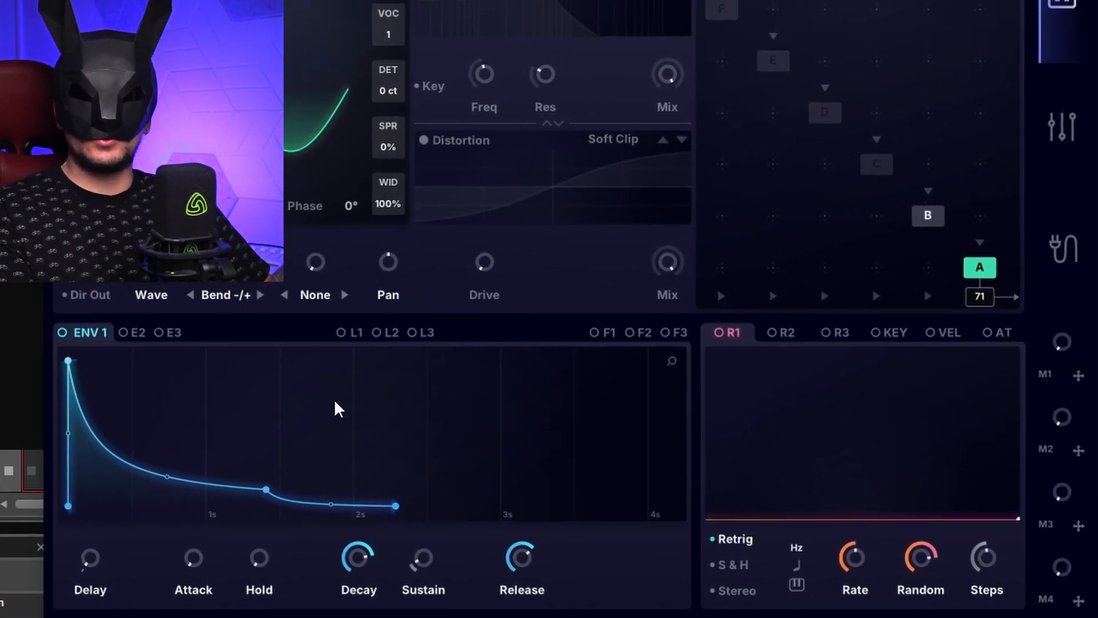
drag(62, 333, 931, 265)
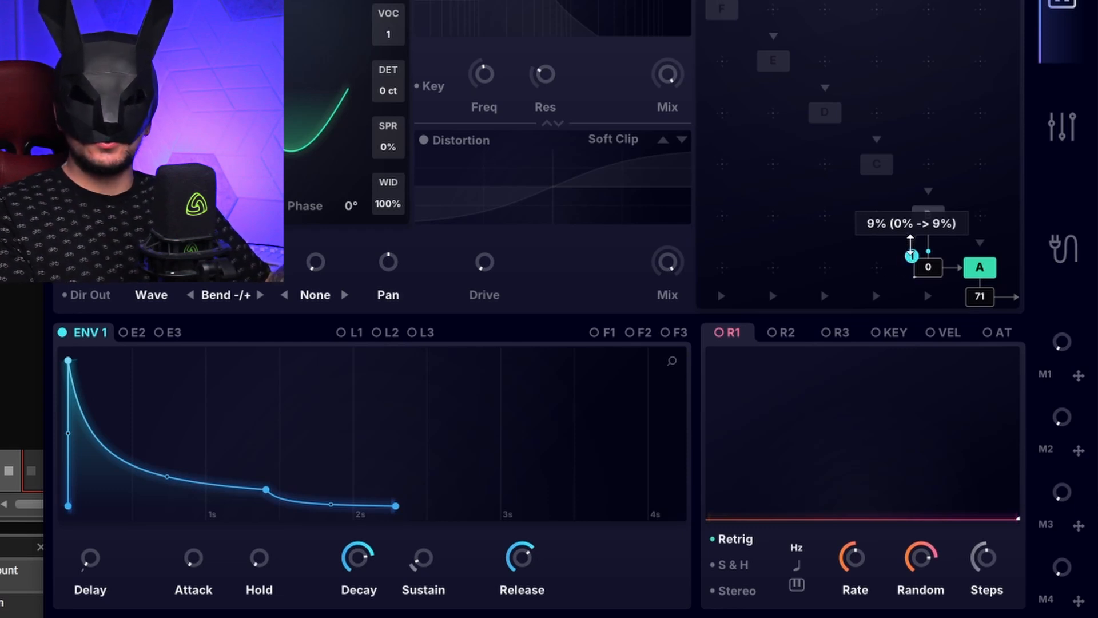
drag(909, 227, 928, 165)
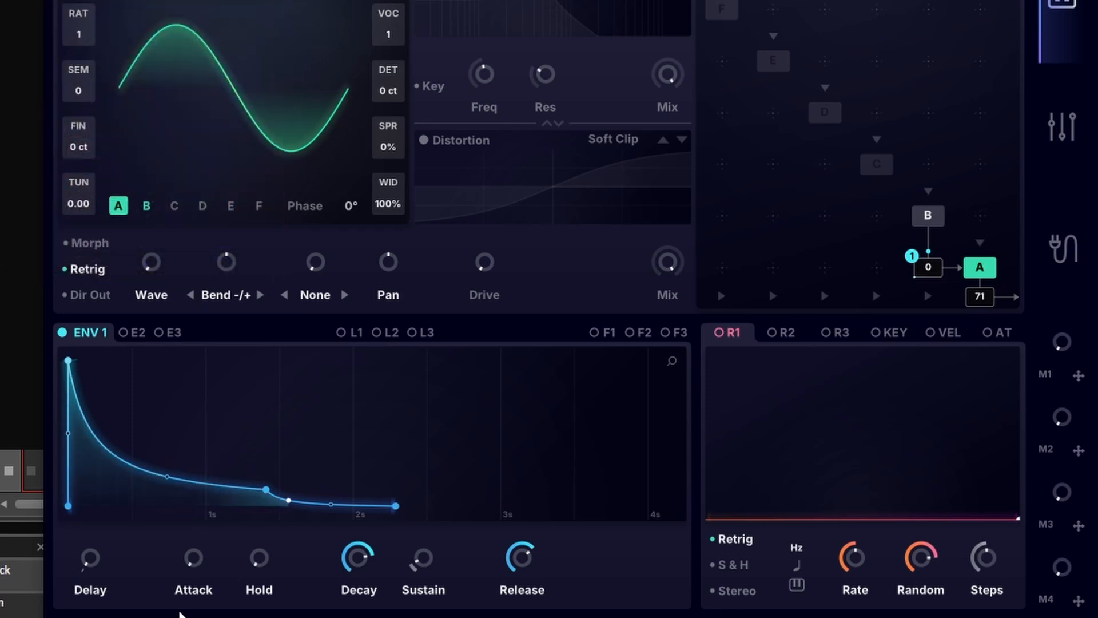
drag(190, 557, 255, 366)
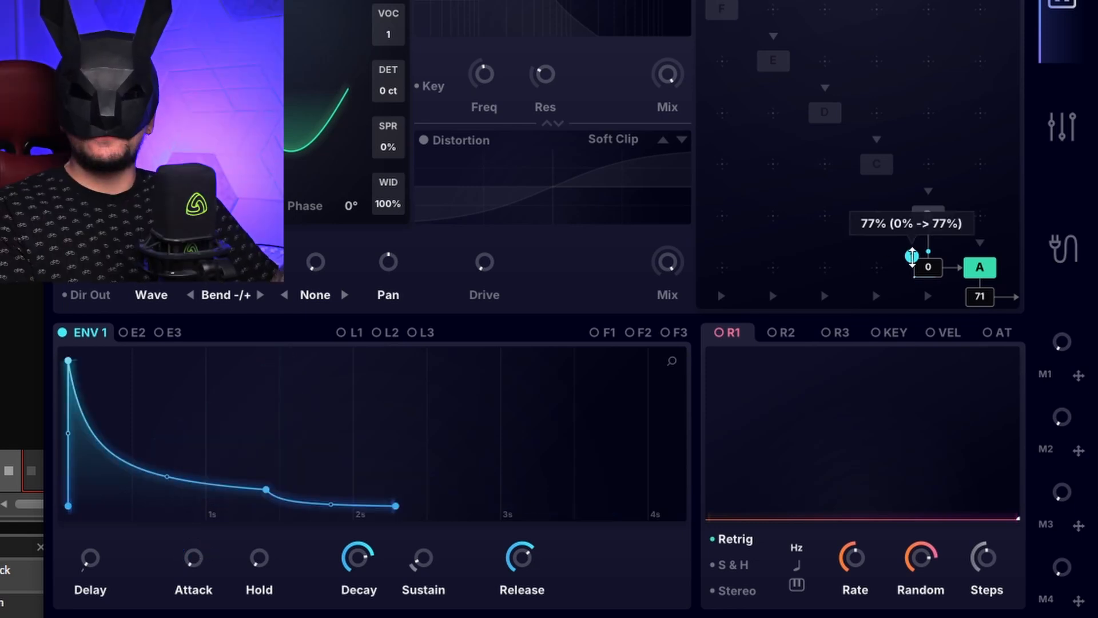
right_click(911, 256)
click(955, 360)
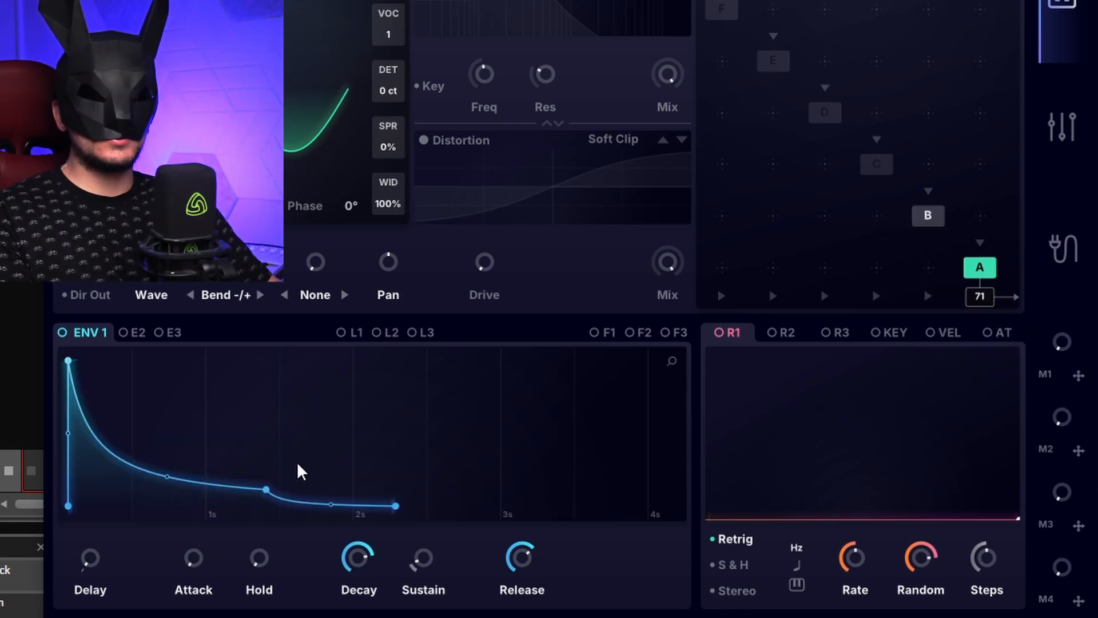
Step: Raise ENV 1's sustain to full and assign ENV 2 to the B-to-A FM amount
drag(423, 557, 479, 244)
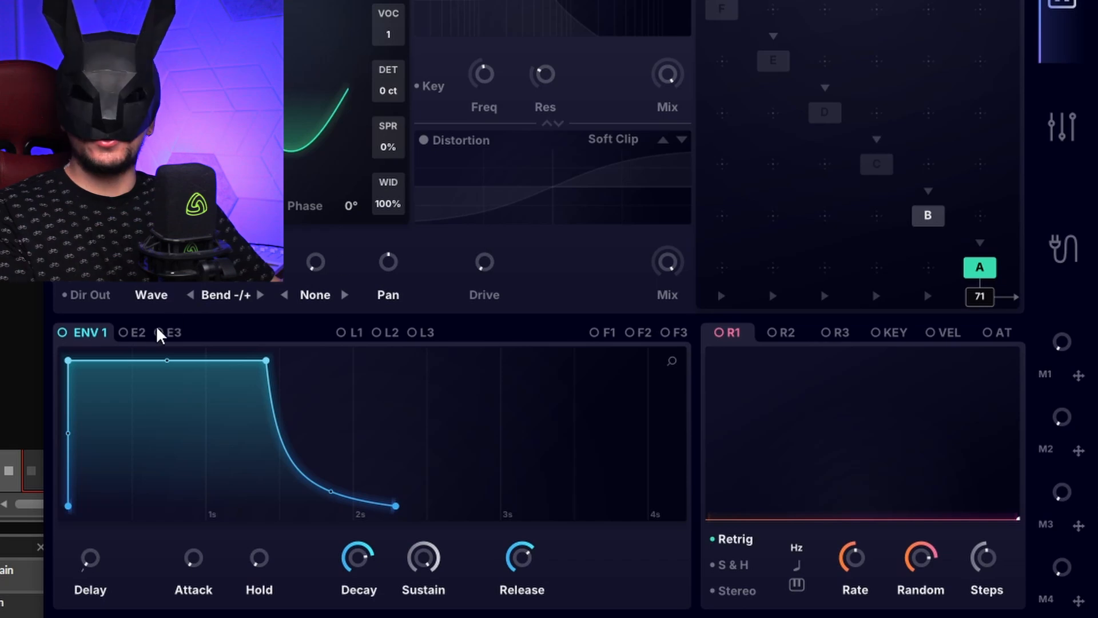
drag(139, 342, 950, 278)
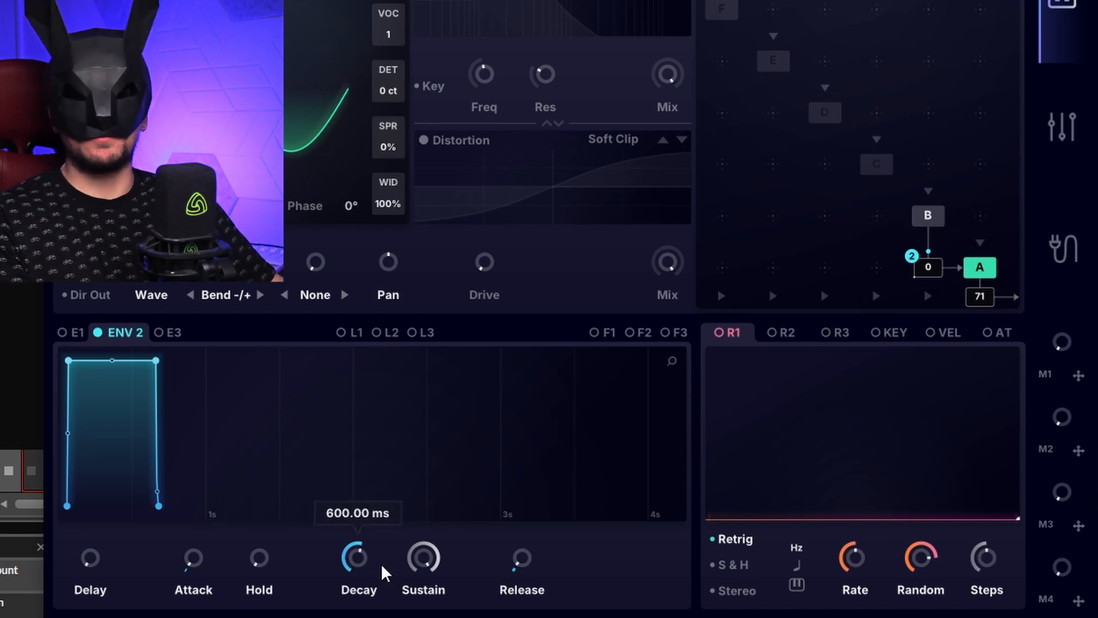
Step: Lower ENV 2's sustain to zero and adjust its decay
drag(424, 558, 424, 600)
drag(346, 553, 379, 537)
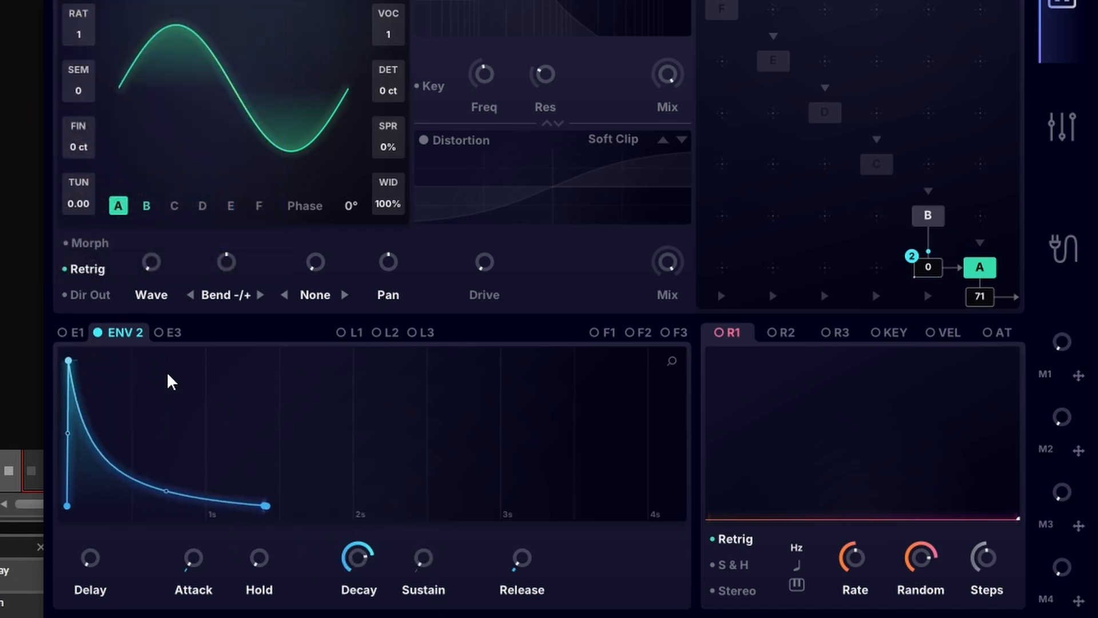
Step: Switch between envelopes E1, E2 and E3 to compare their shapes
click(78, 334)
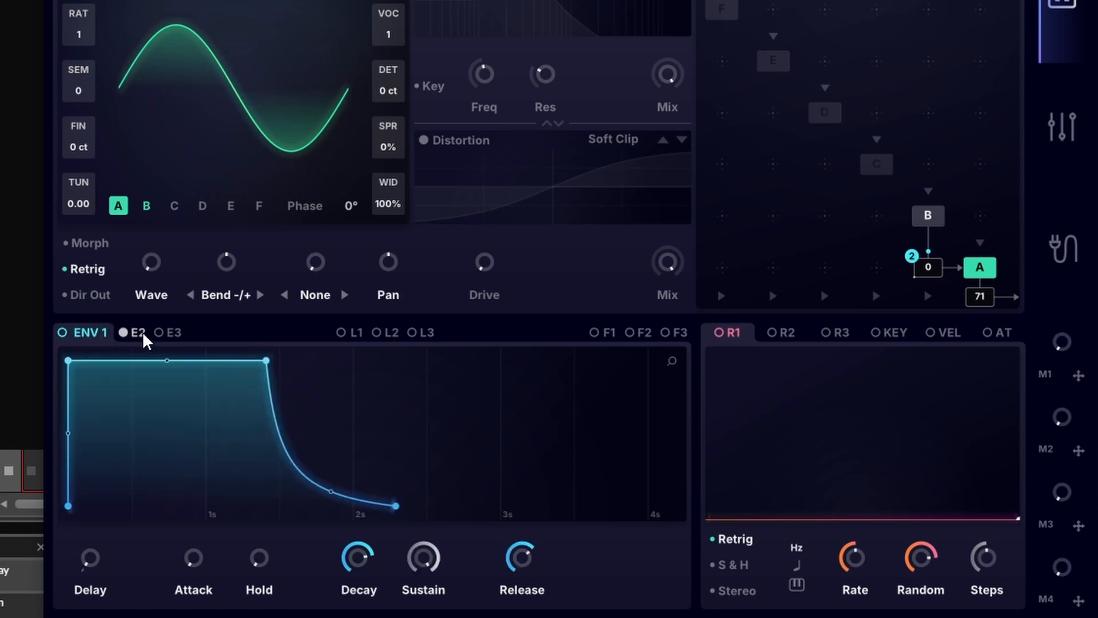
click(137, 333)
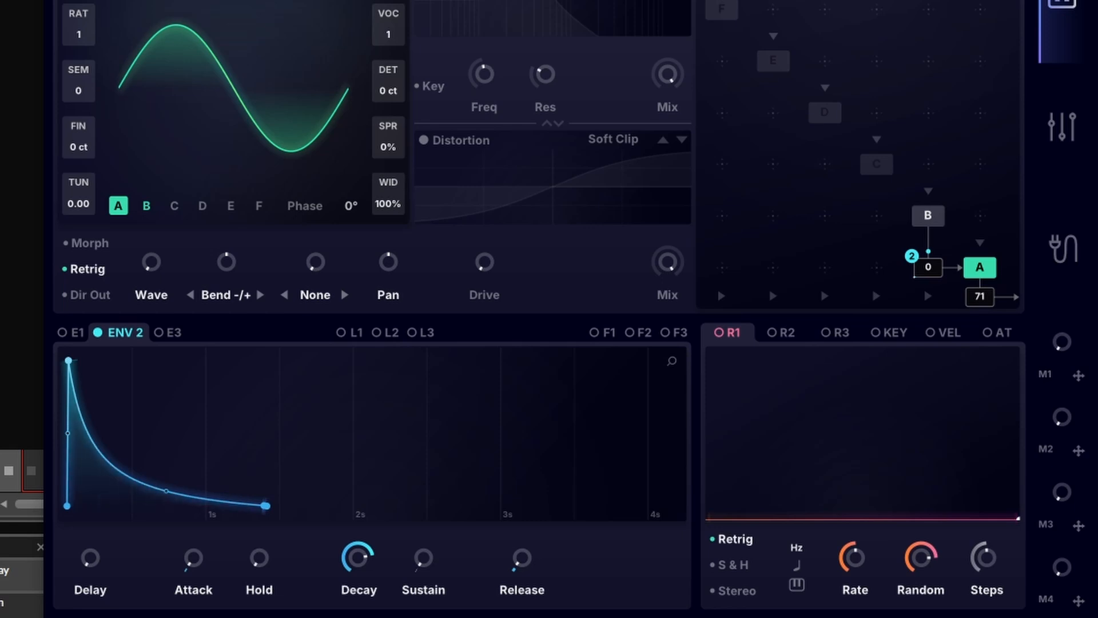
click(171, 332)
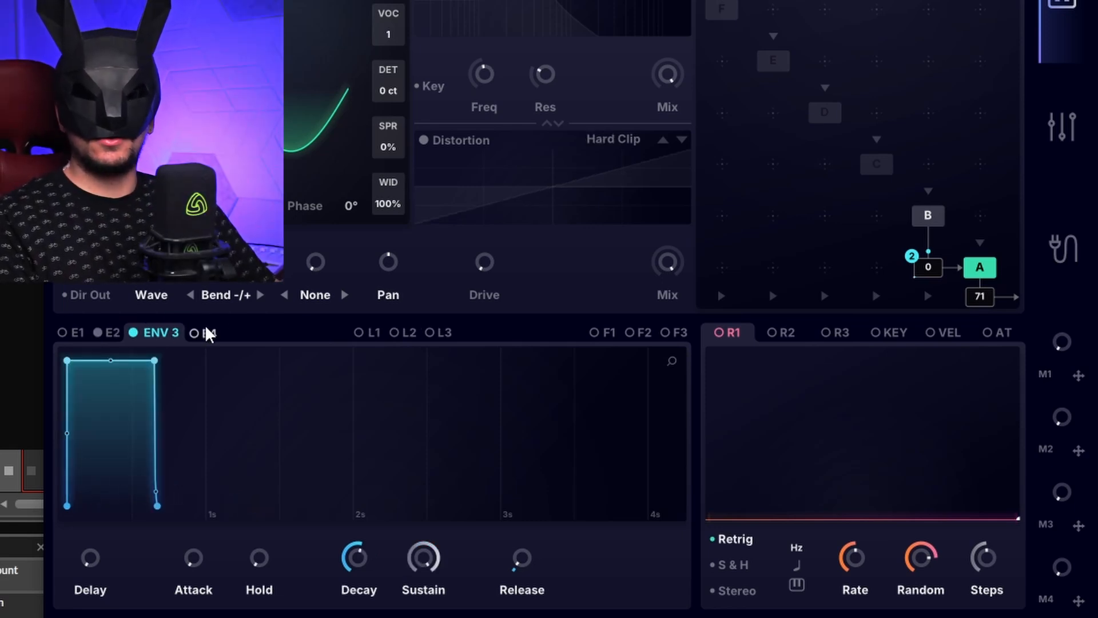
Step: Drag ENV 3 onto the oscillator knob above the None selector
drag(206, 330, 316, 262)
drag(243, 330, 315, 262)
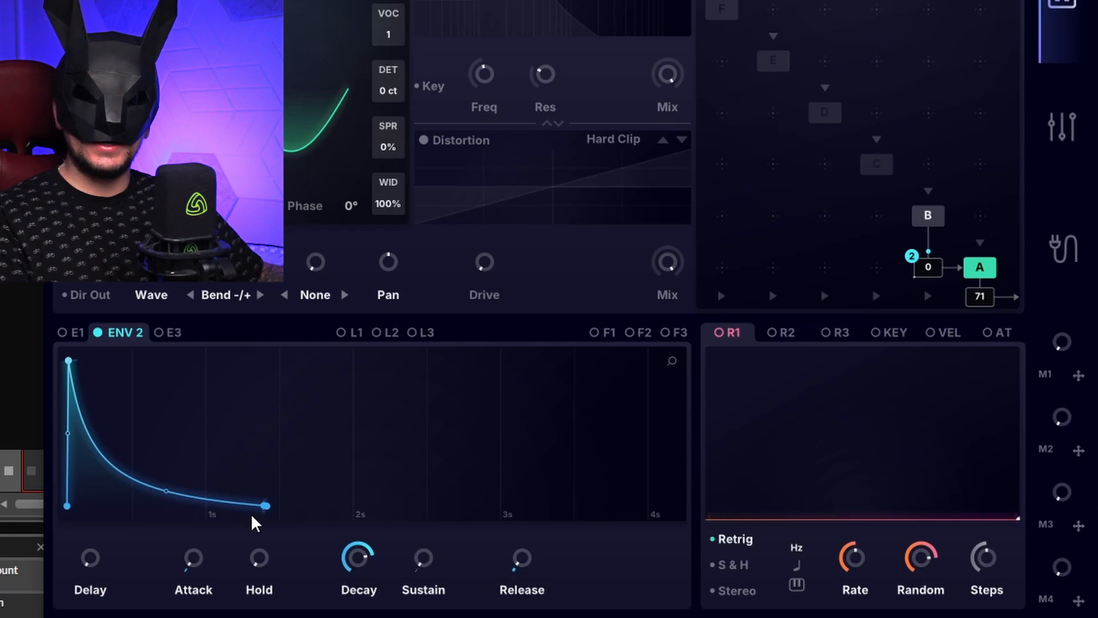
Step: Lower ENV 2's attack to zero and switch to ENV 3
drag(199, 561, 192, 608)
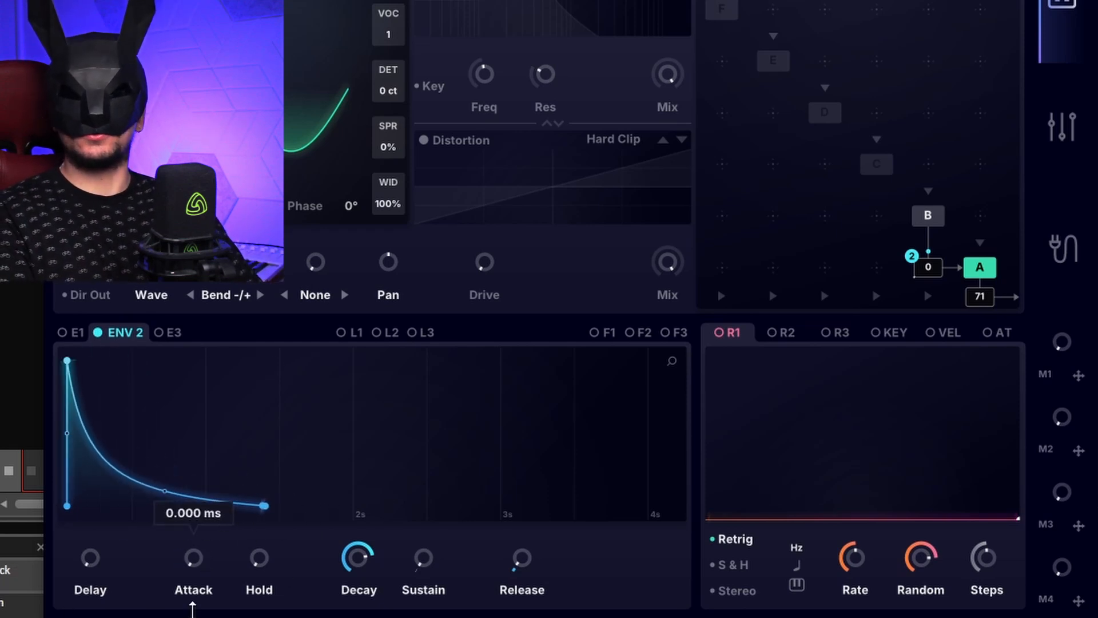
click(169, 333)
Step: Enable Distortion and raise ENV 3's attack to about 2 s
click(424, 141)
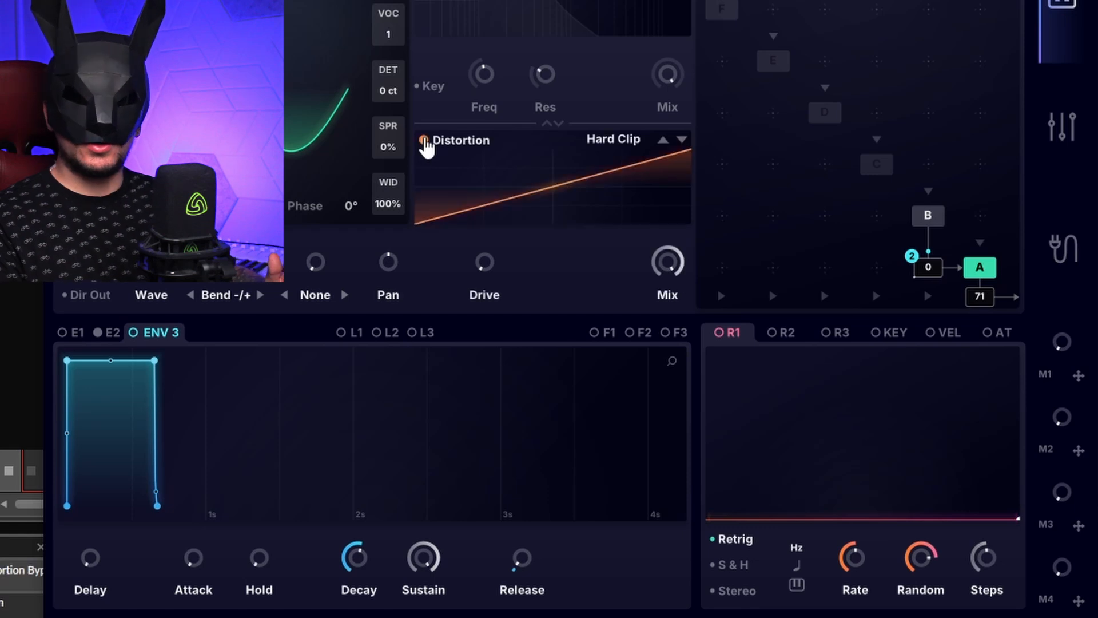
drag(193, 561, 280, 400)
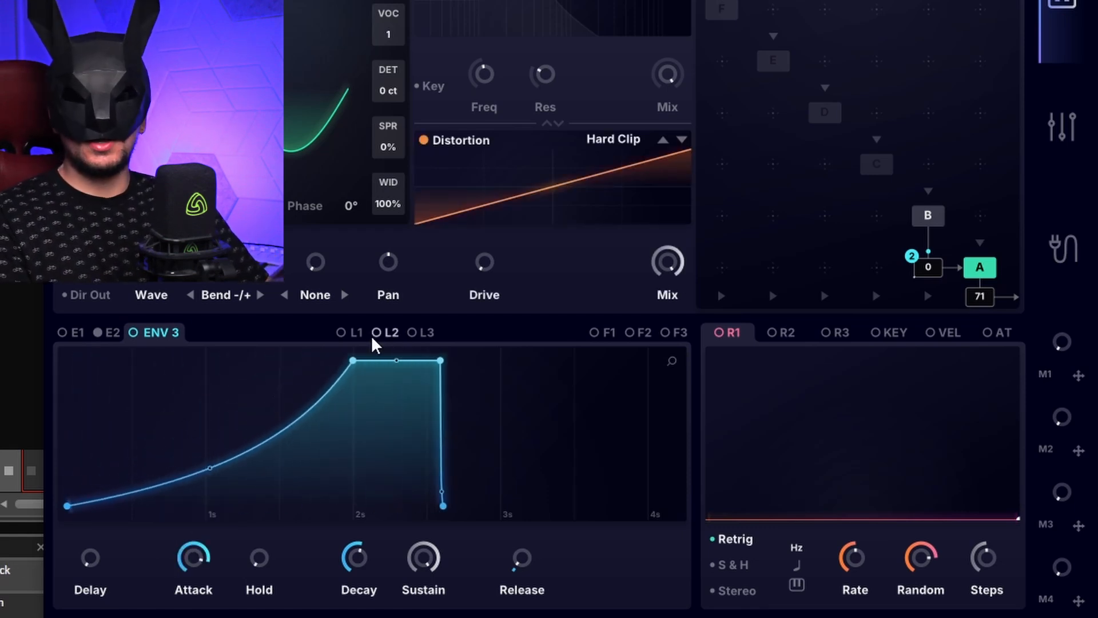
Step: Drag ENV 3 onto the filter frequency control
drag(200, 333, 506, 112)
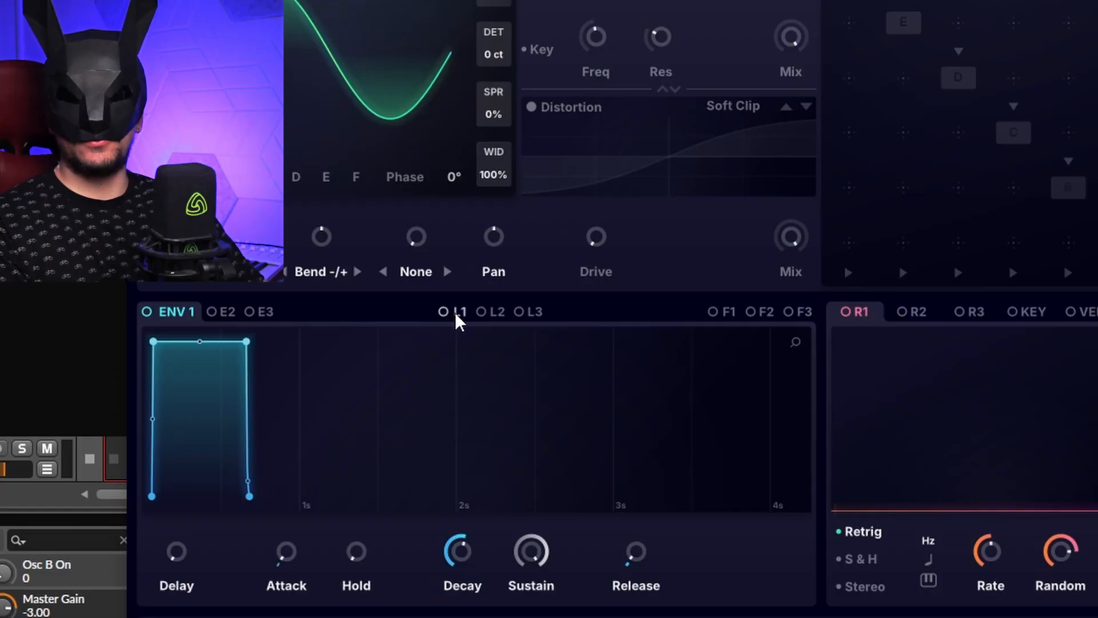
click(457, 313)
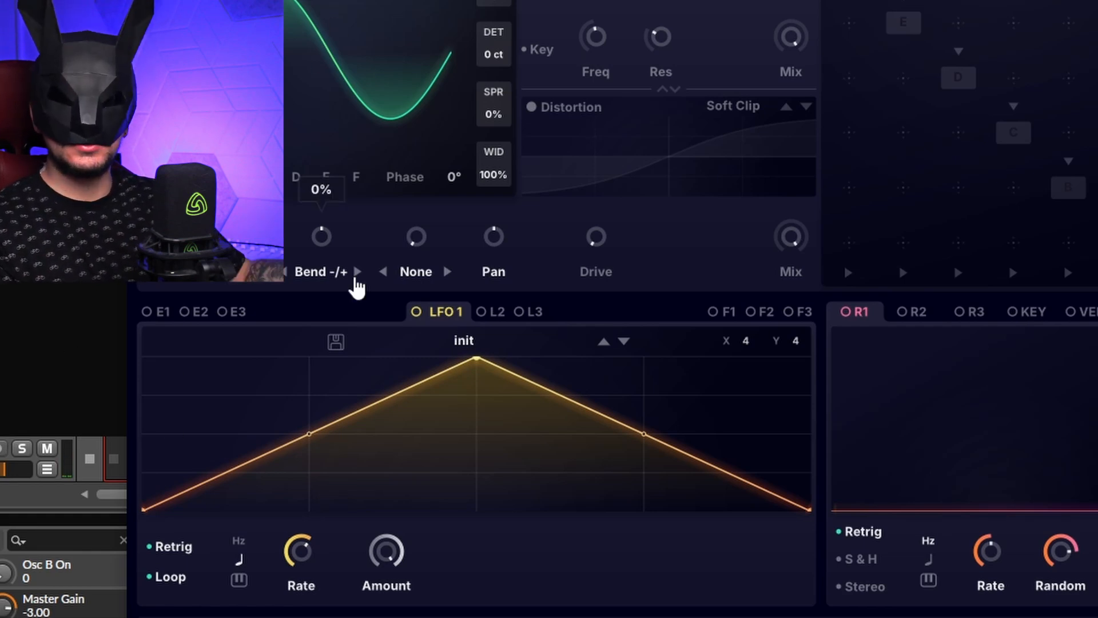
Step: Set oscillator A's wave position to 0.55
drag(390, 69, 534, 24)
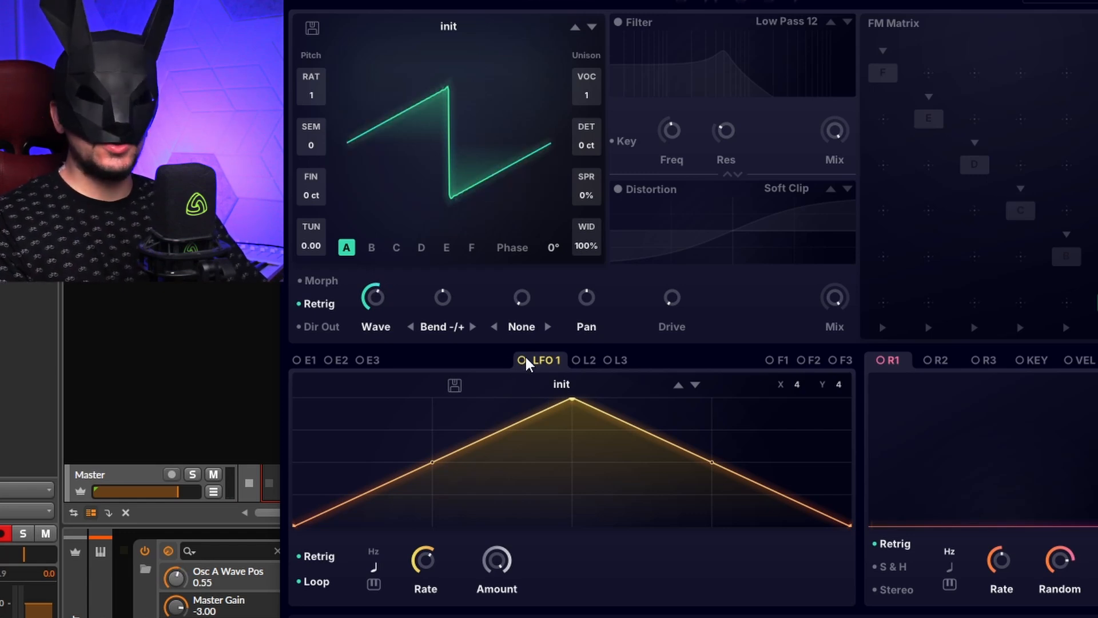
Step: Enable the filter and route LFO 1 to the filter frequency
click(618, 22)
drag(744, 87, 659, 32)
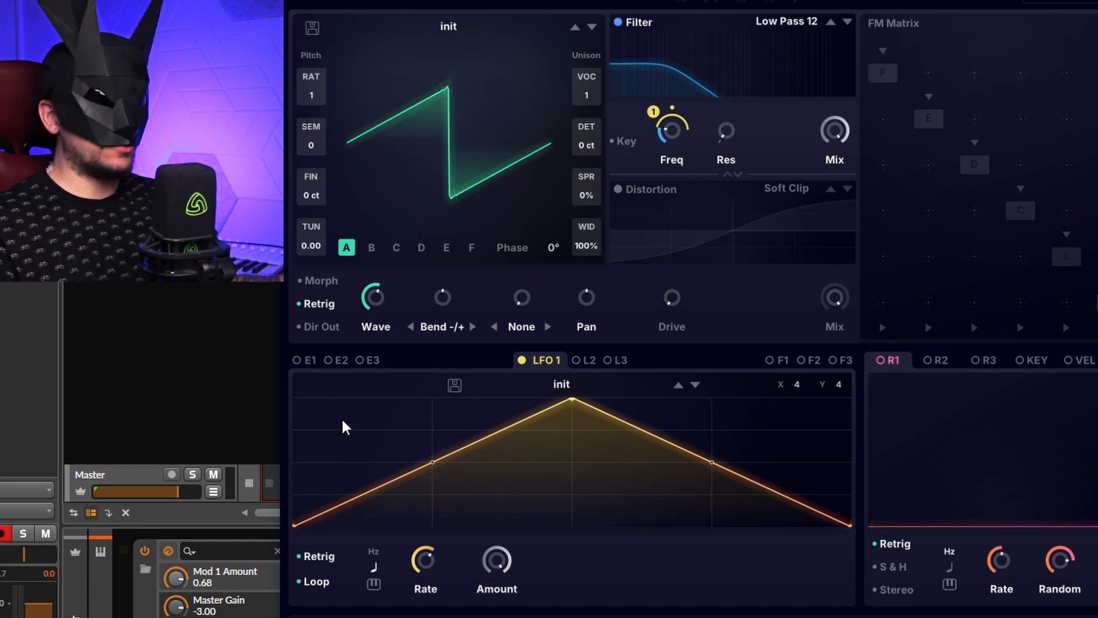
Step: Add and move points on LFO 1's curve to draw a custom shape and adjust its grid
drag(439, 467, 433, 449)
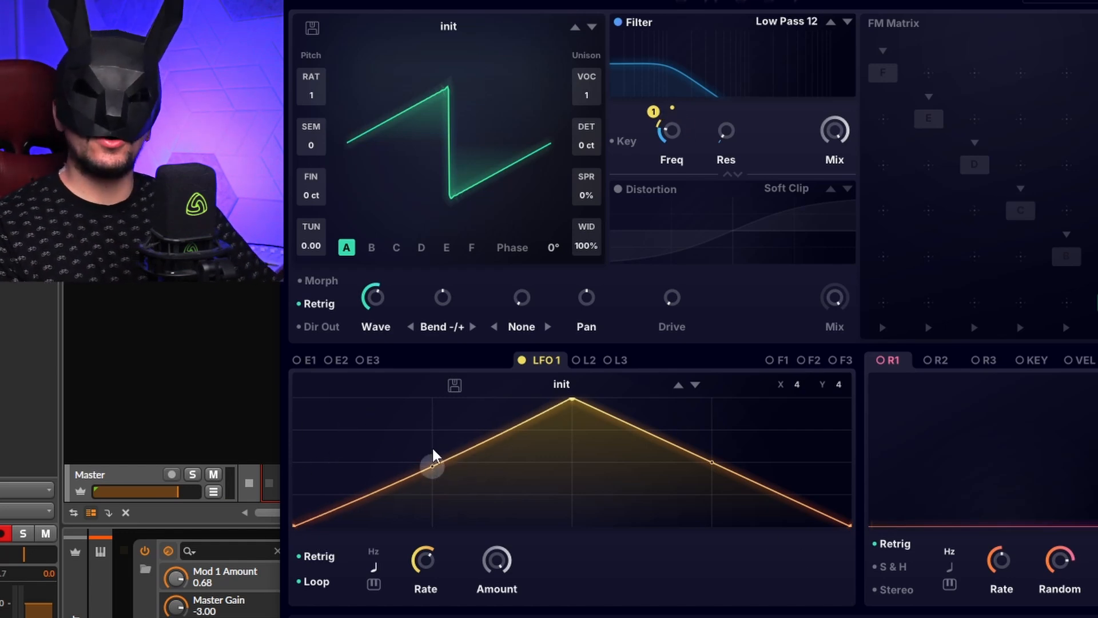
double_click(351, 411)
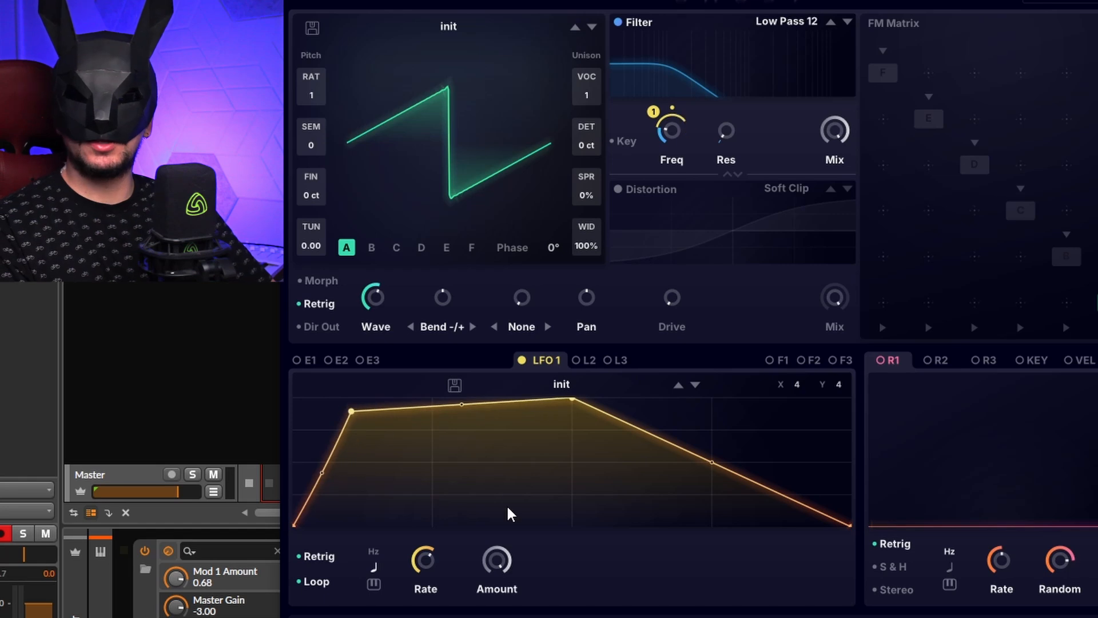
double_click(506, 505)
double_click(688, 455)
drag(689, 455, 810, 438)
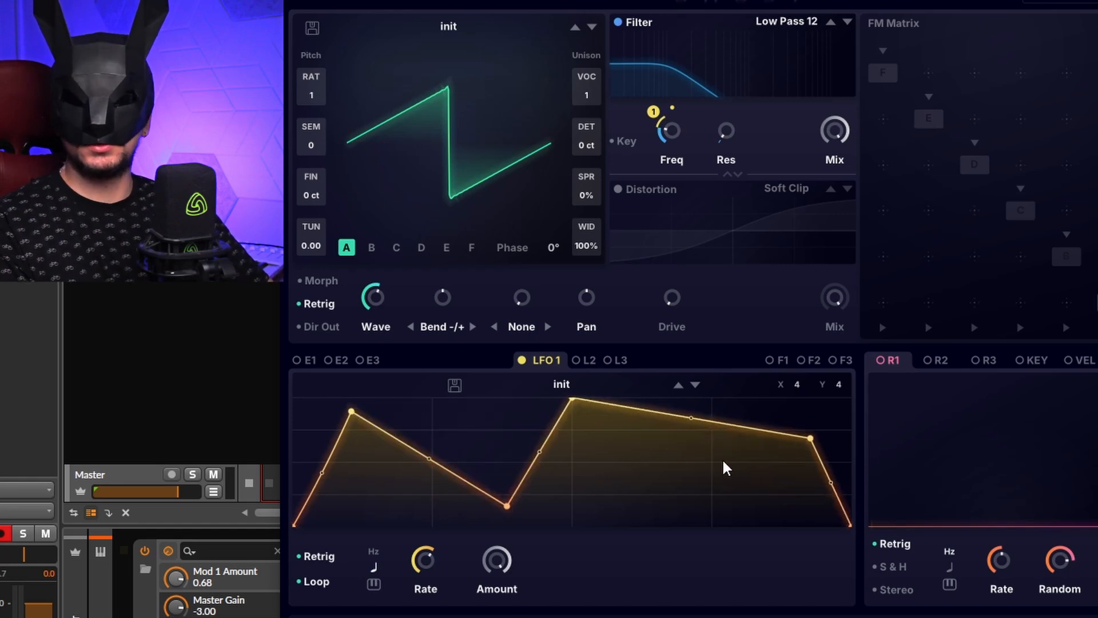
double_click(690, 418)
drag(691, 418, 601, 462)
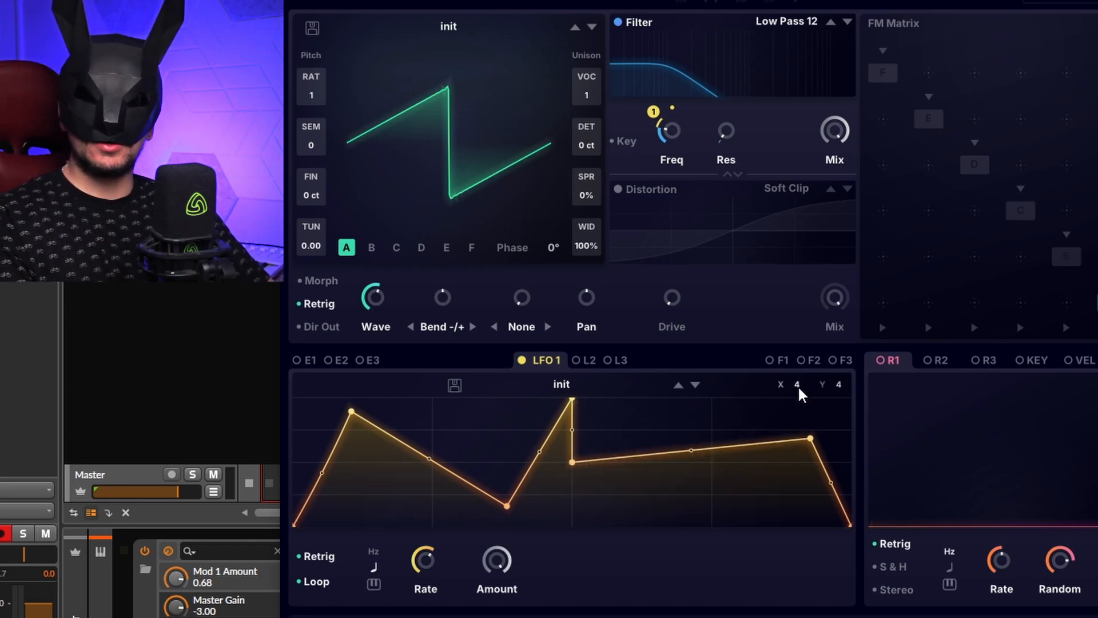
drag(799, 387, 816, 313)
drag(839, 385, 839, 289)
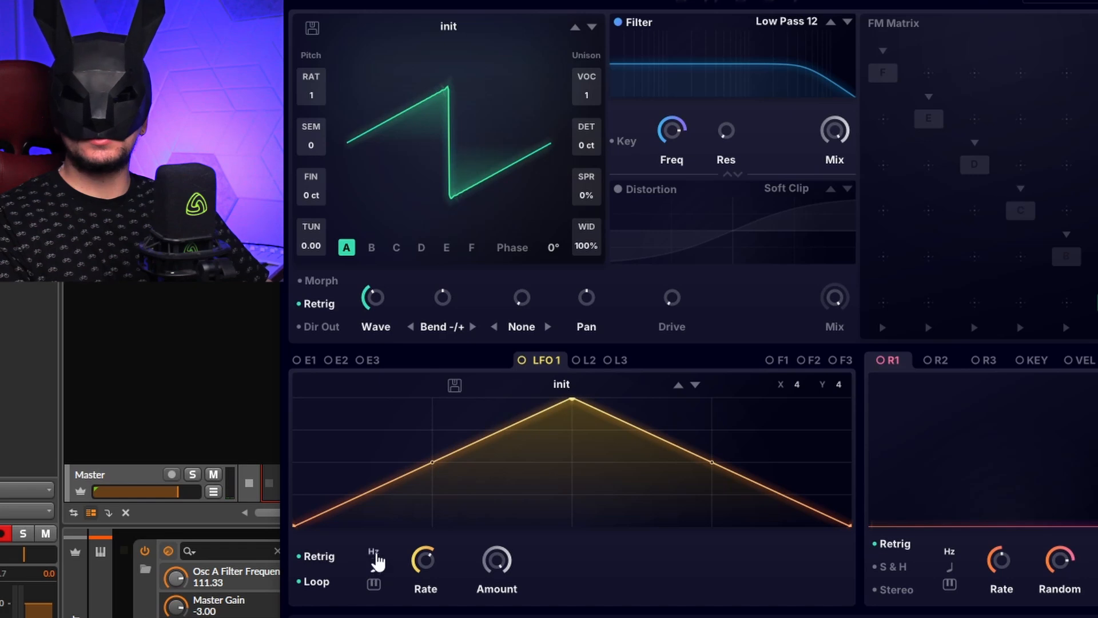
Step: Switch LFO 1's rate to Hz and assign LFO 1 to oscillator A's phase
mouse_move(418, 571)
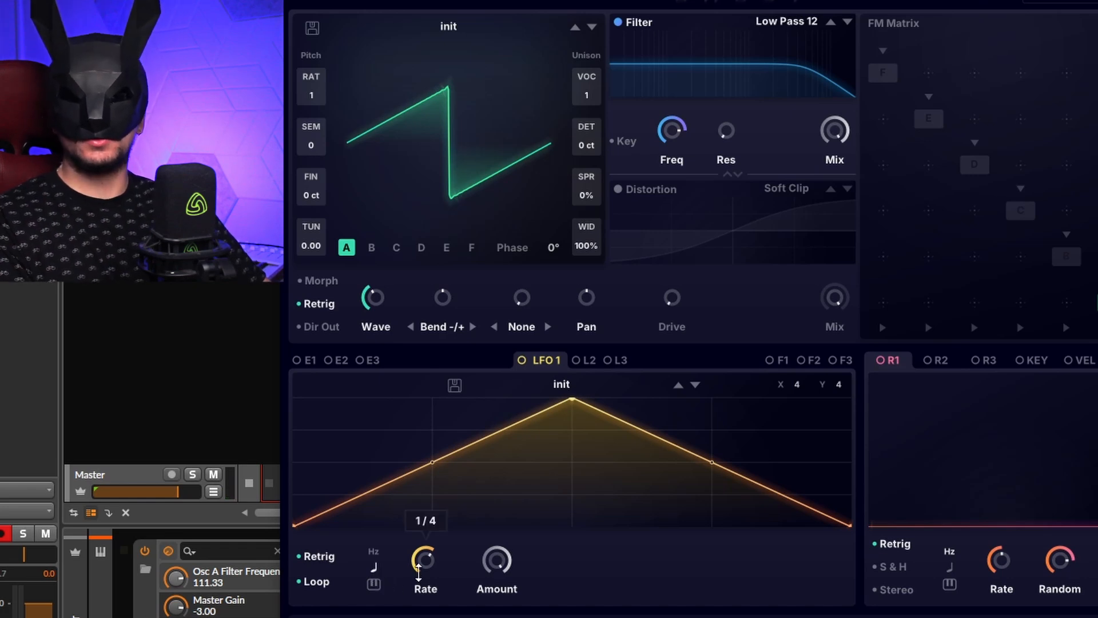
click(374, 562)
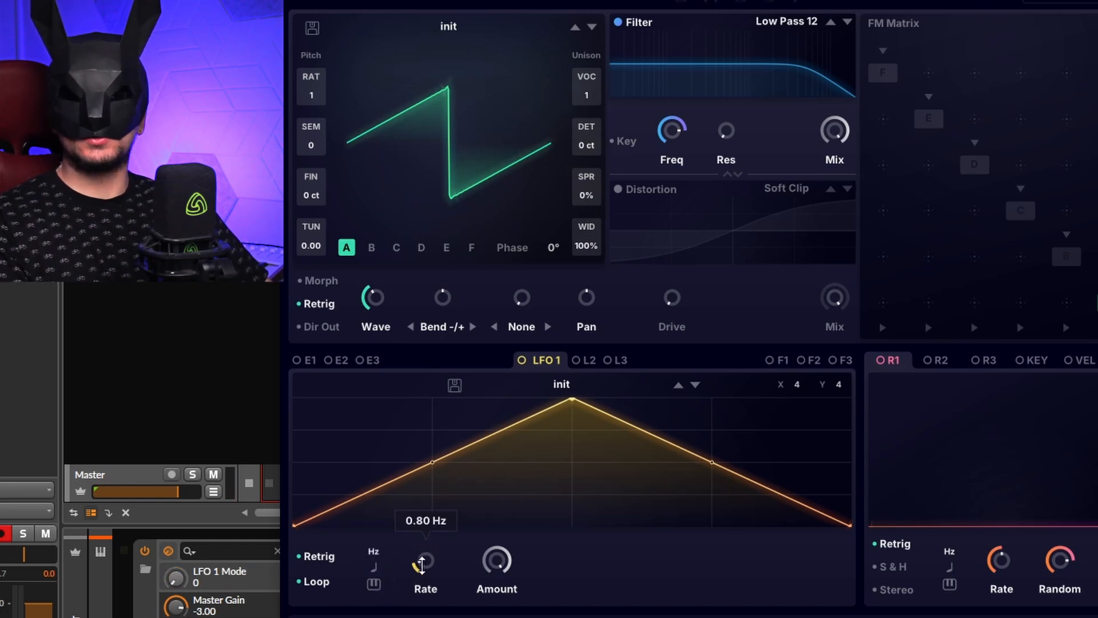
drag(422, 565, 496, 192)
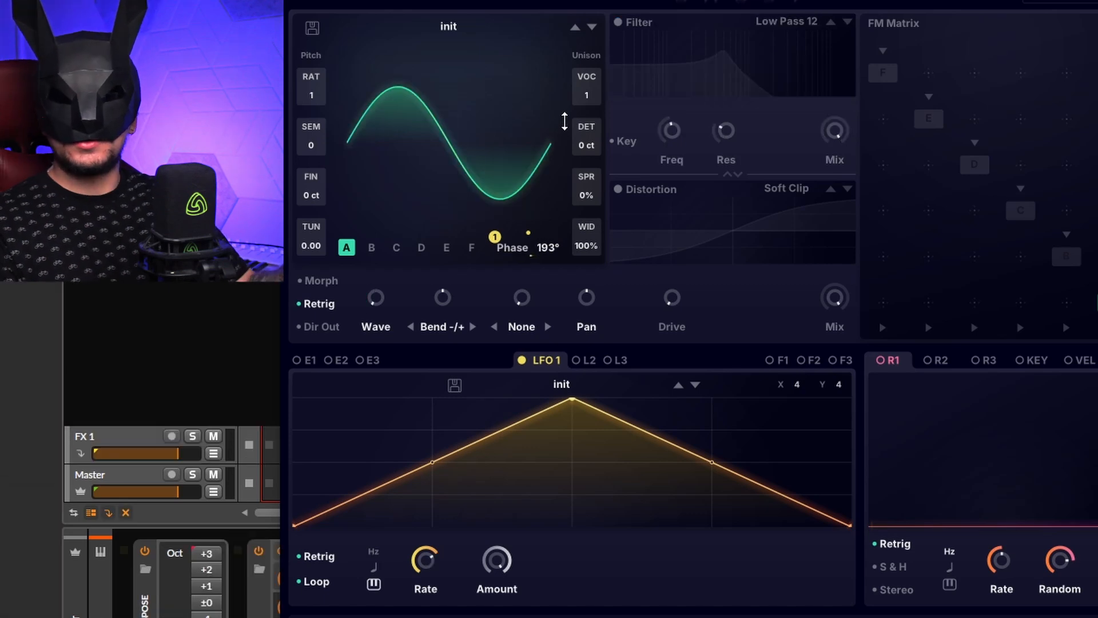
Step: Set oscillator A's phase to 185° and toggle the polarity of its LFO 1 modulation
drag(568, 115, 564, 125)
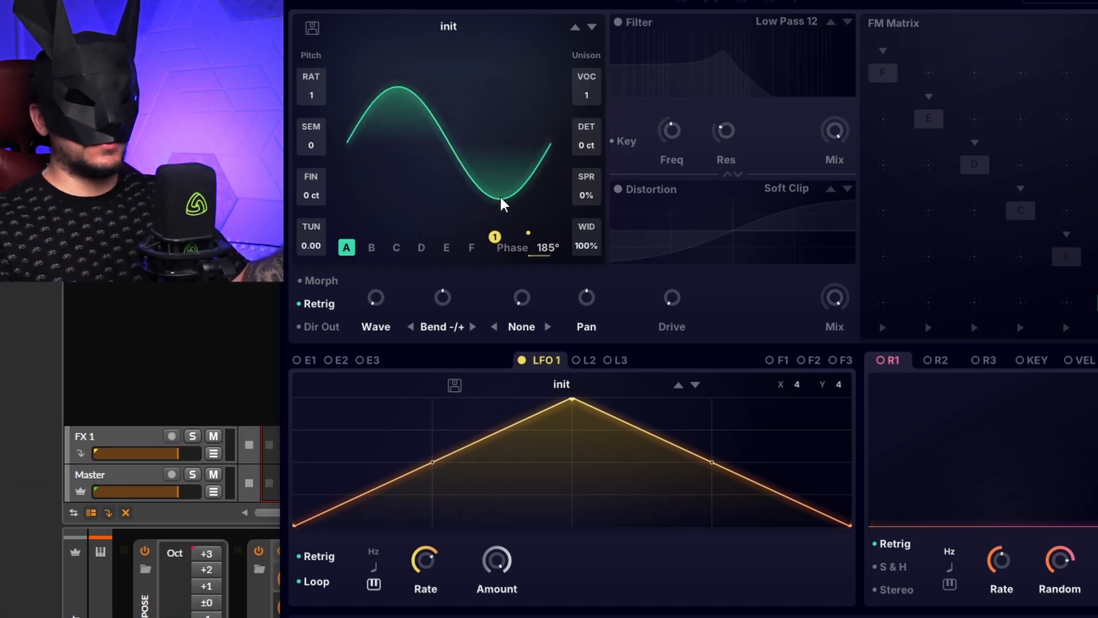
right_click(494, 238)
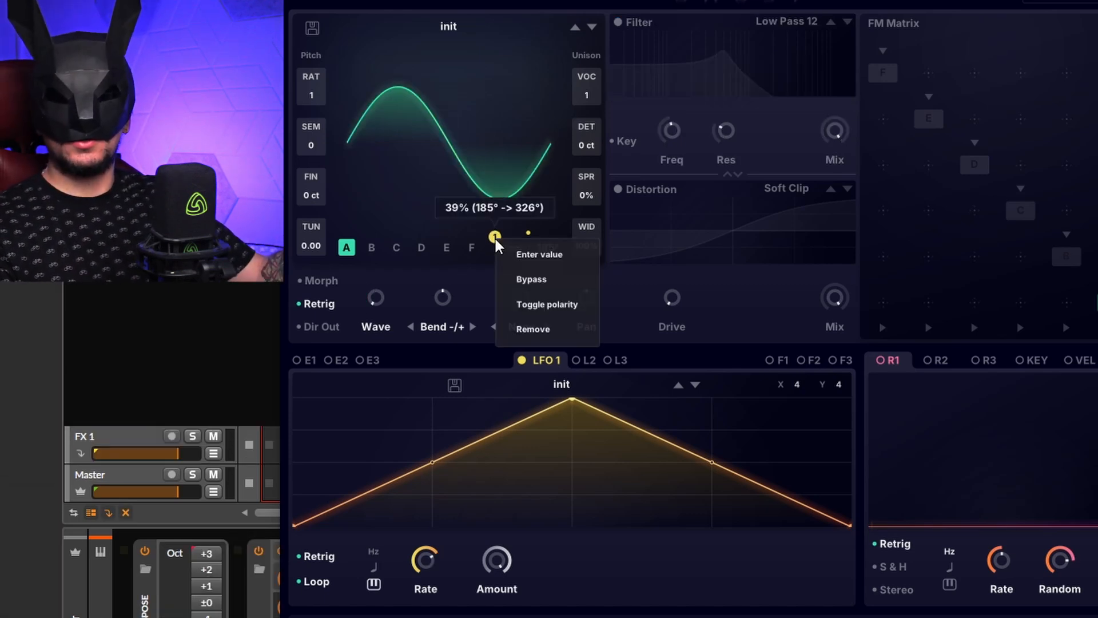
click(577, 305)
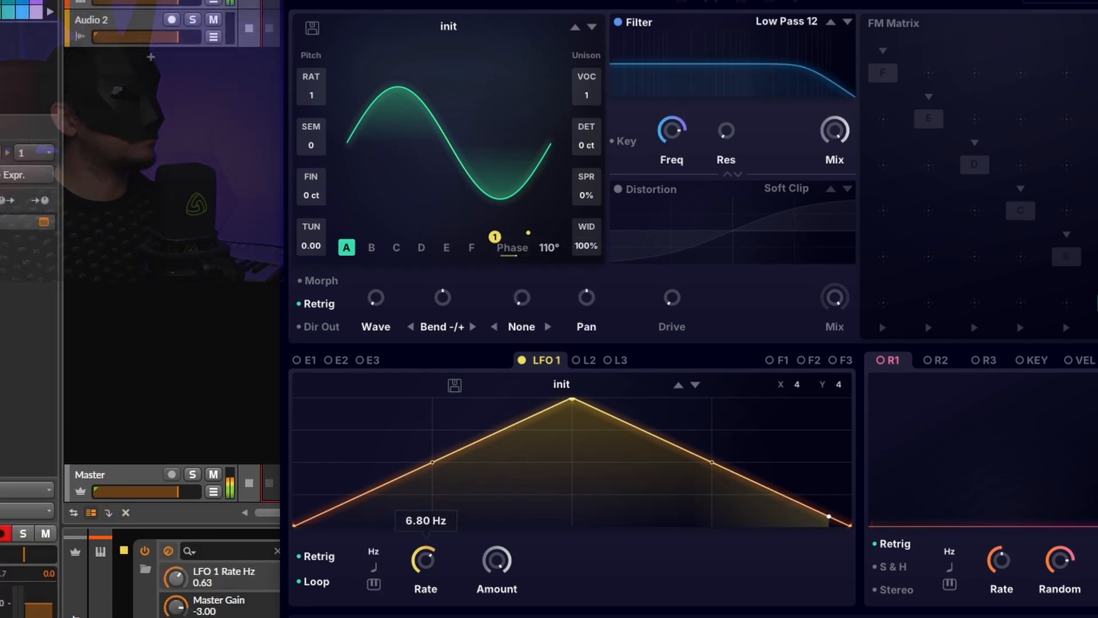
Step: Switch LFO 1 back to tempo sync and adjust its rate
drag(425, 560, 466, 448)
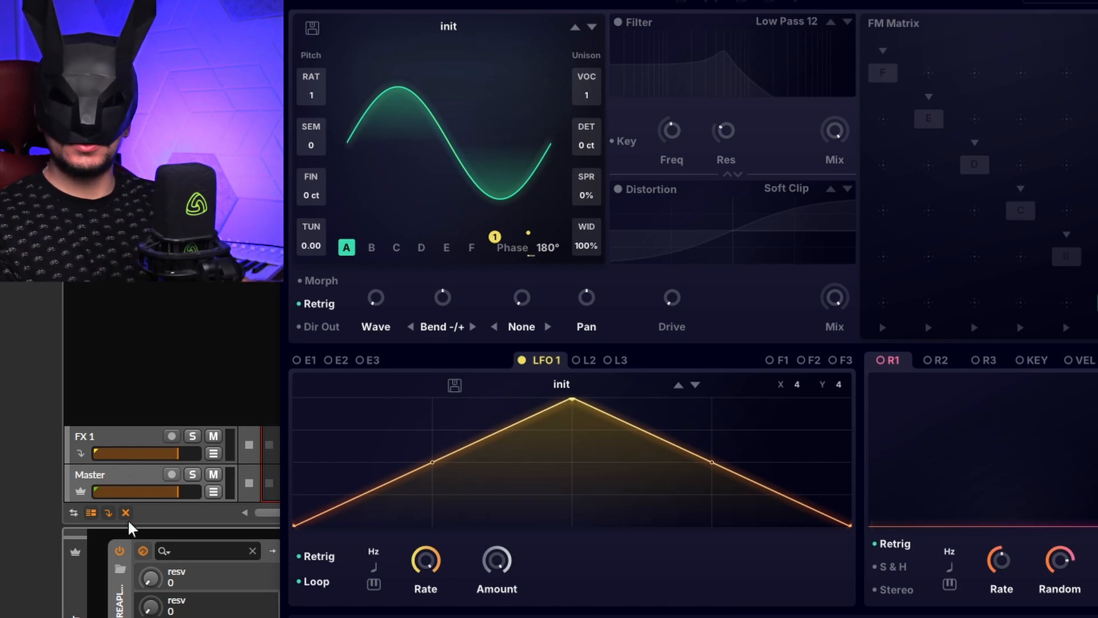
click(375, 584)
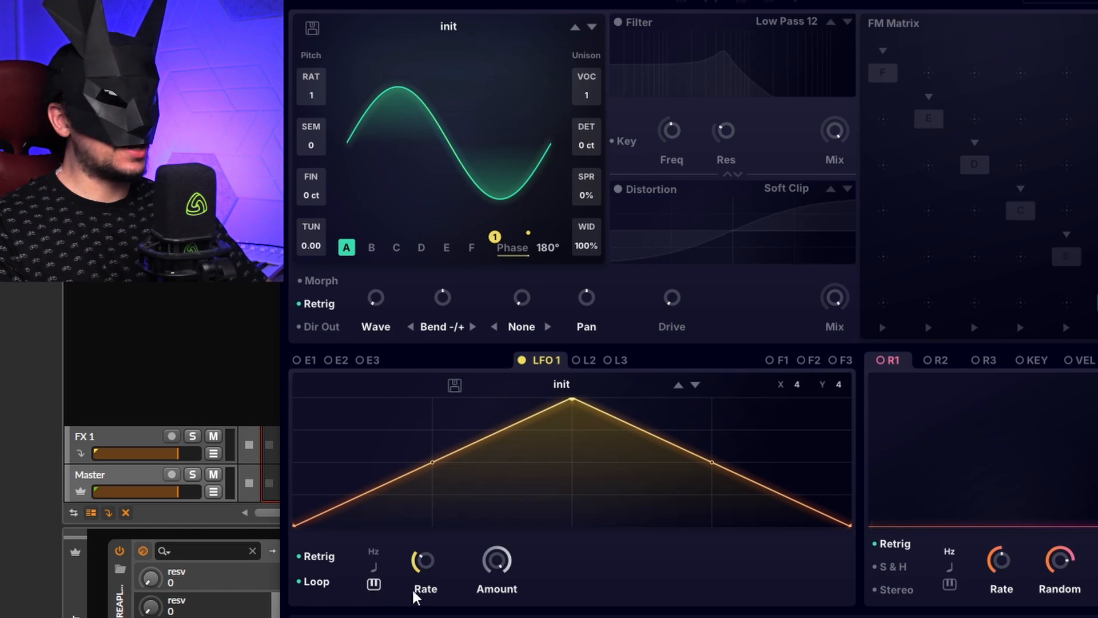
mouse_move(432, 566)
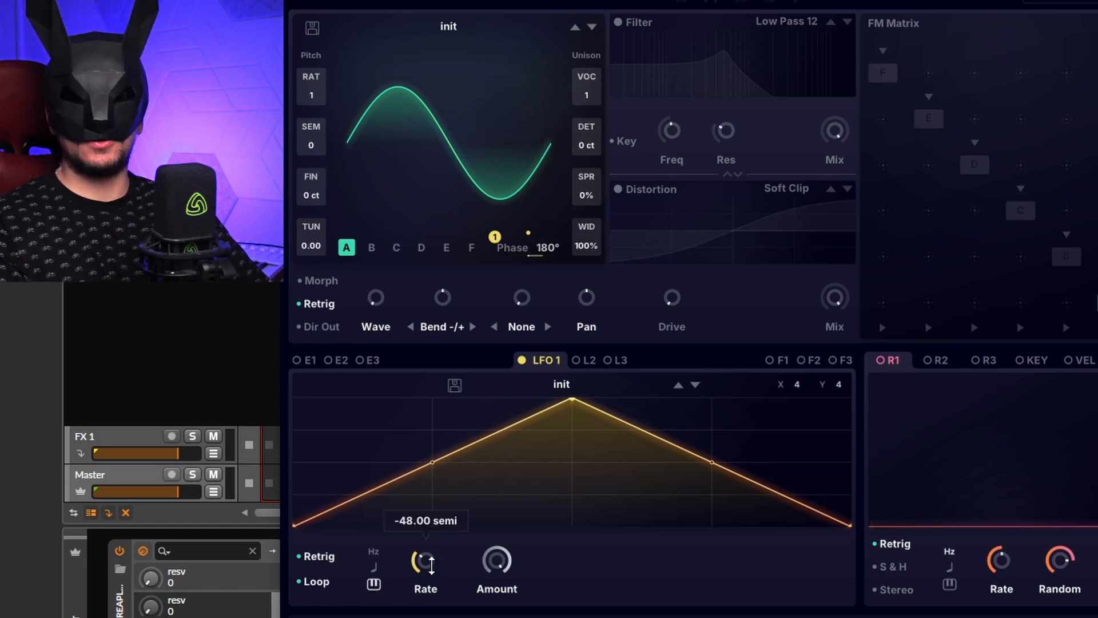
drag(433, 566, 450, 582)
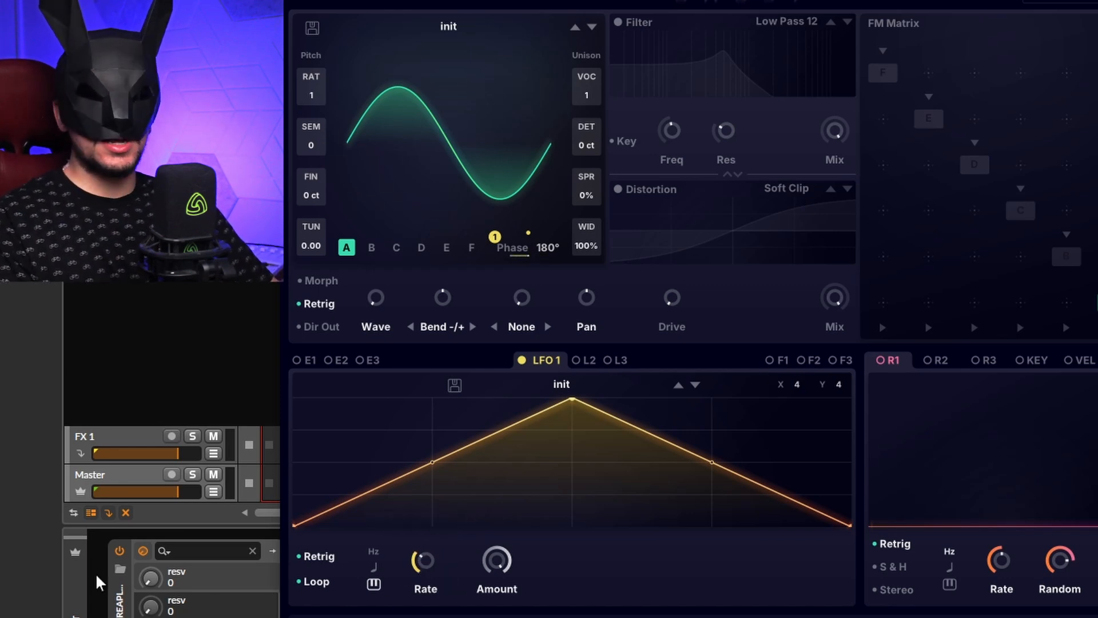
drag(423, 560, 468, 489)
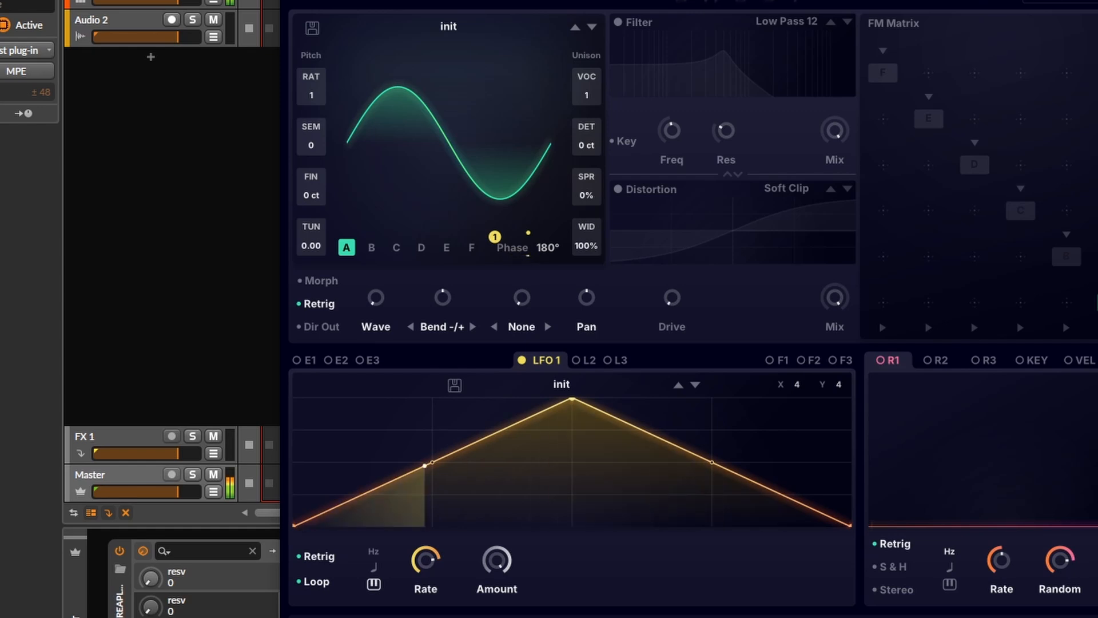
drag(433, 560, 427, 500)
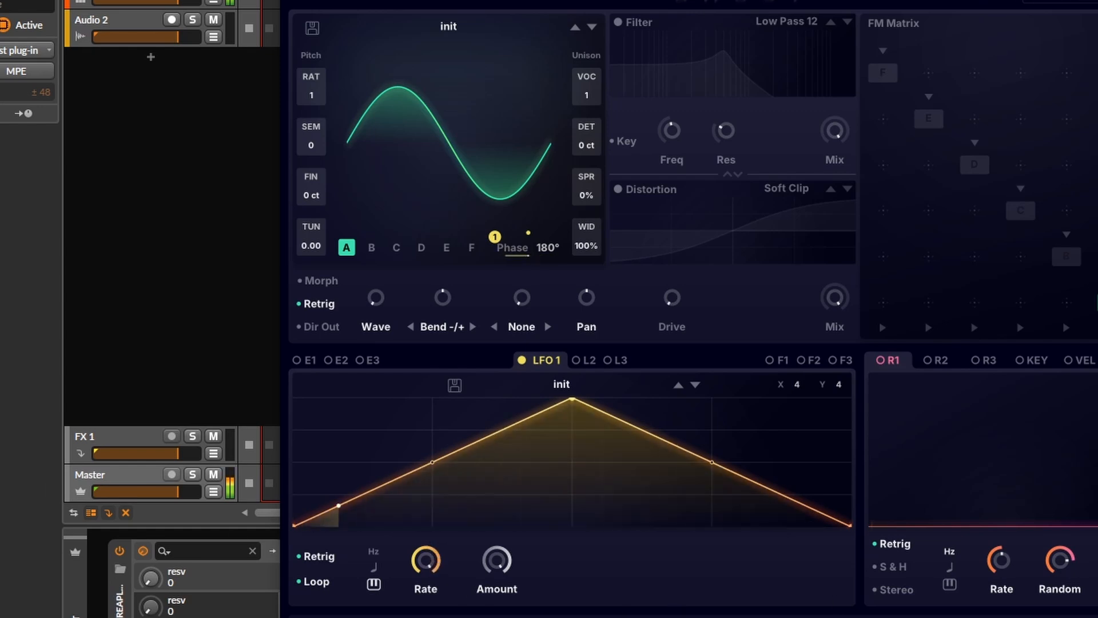
Step: Add and move points on LFO 1's curve to draw a custom multi-peak shape
double_click(376, 492)
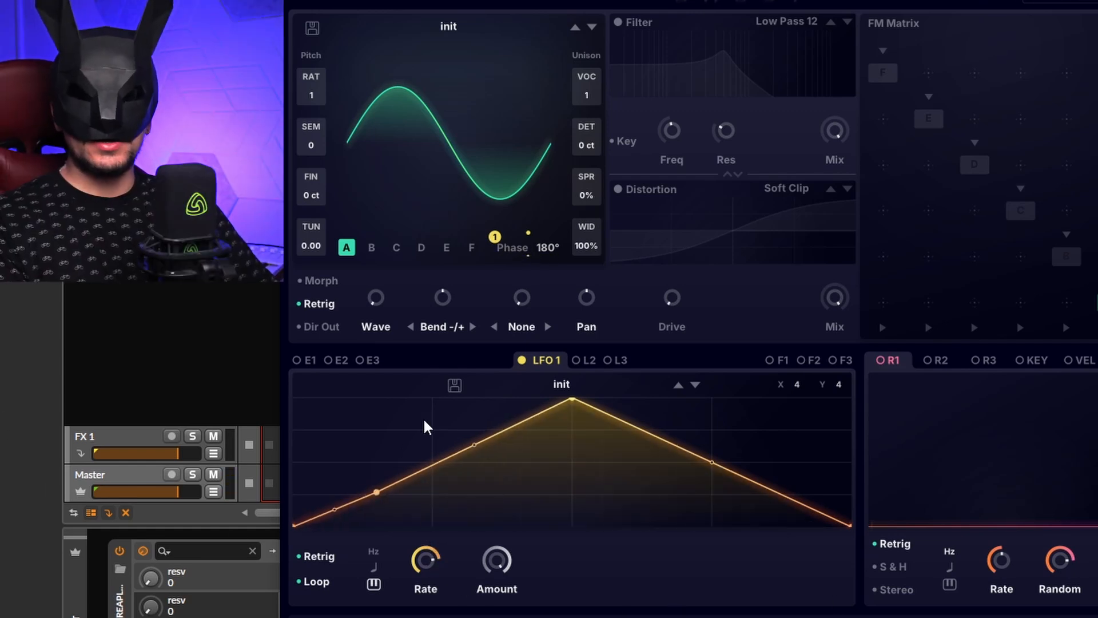
double_click(445, 415)
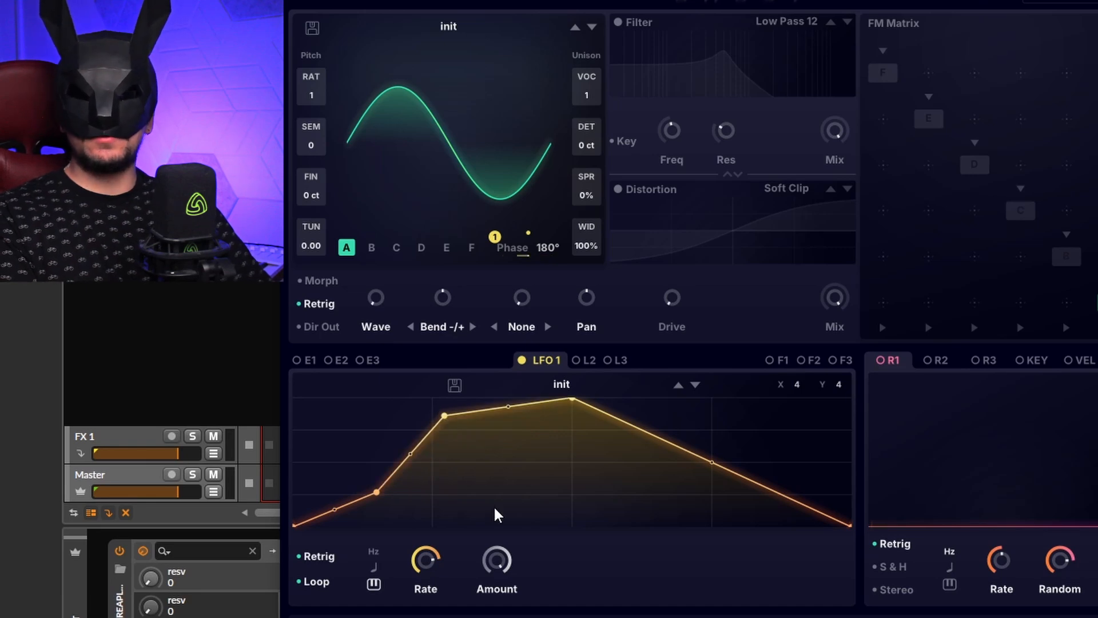
double_click(493, 505)
double_click(715, 490)
double_click(813, 428)
drag(712, 490, 694, 530)
double_click(615, 491)
drag(614, 491, 610, 577)
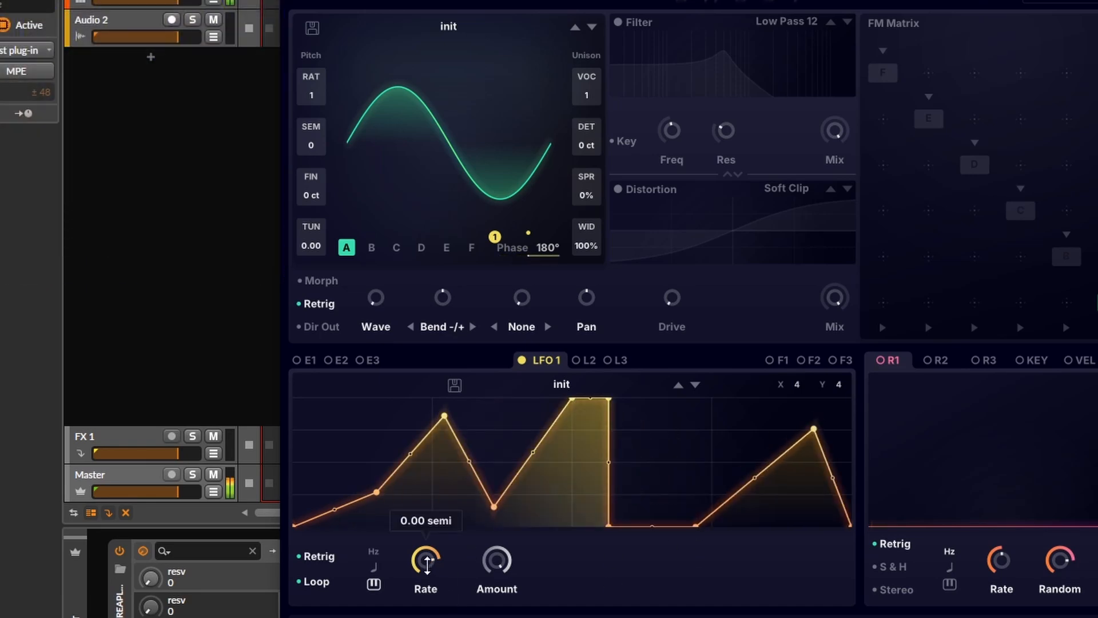
Step: Lower LFO 1's rate below 1/2
drag(427, 559, 426, 595)
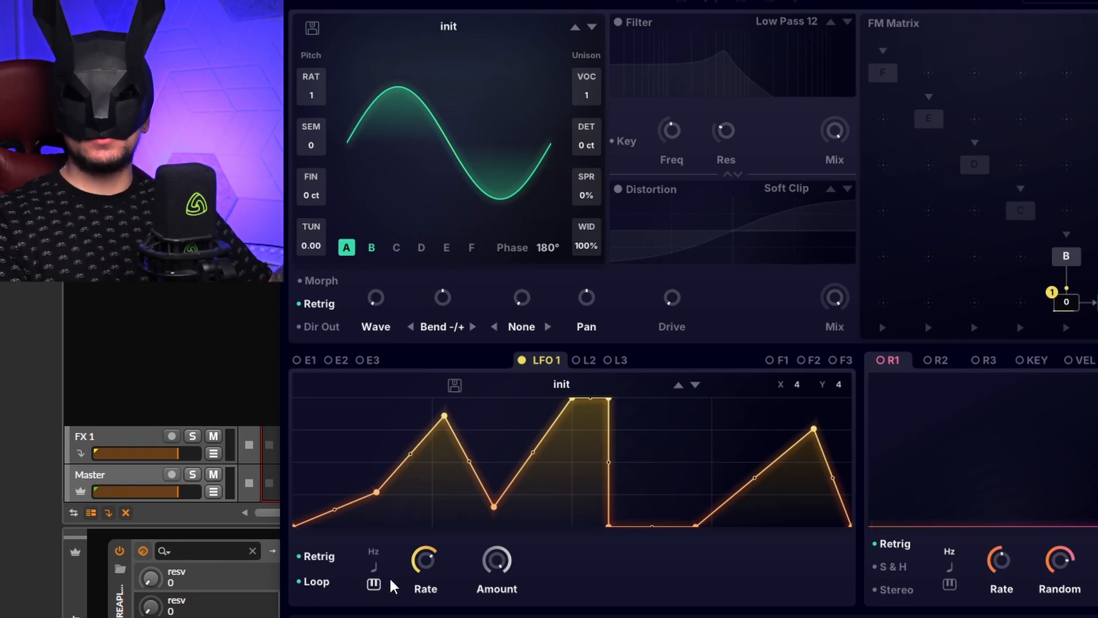
mouse_move(424, 563)
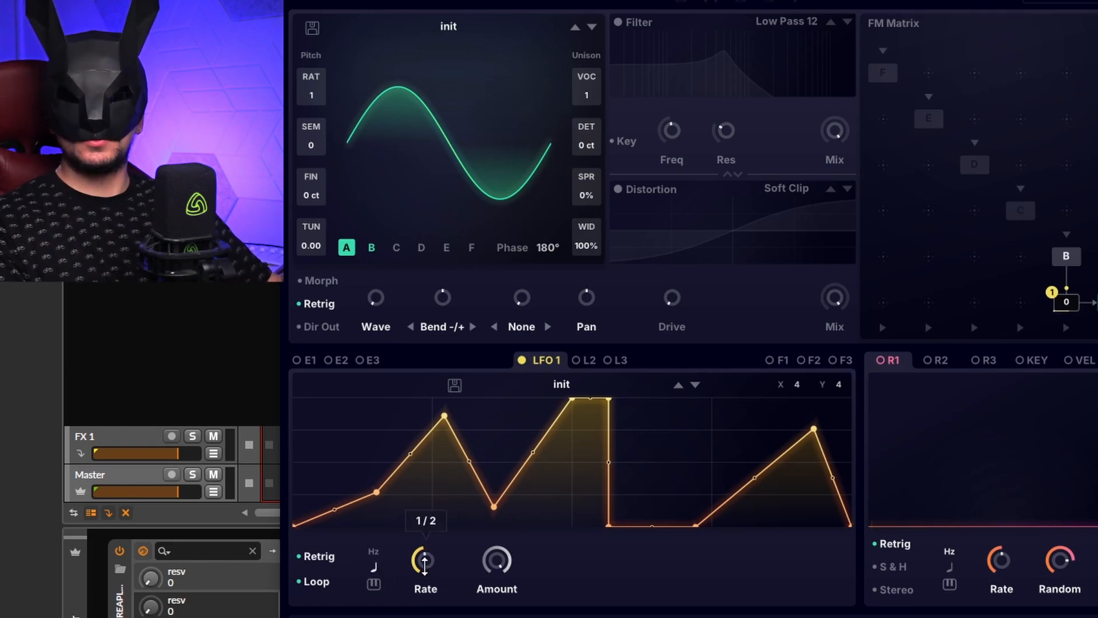
drag(424, 564, 426, 597)
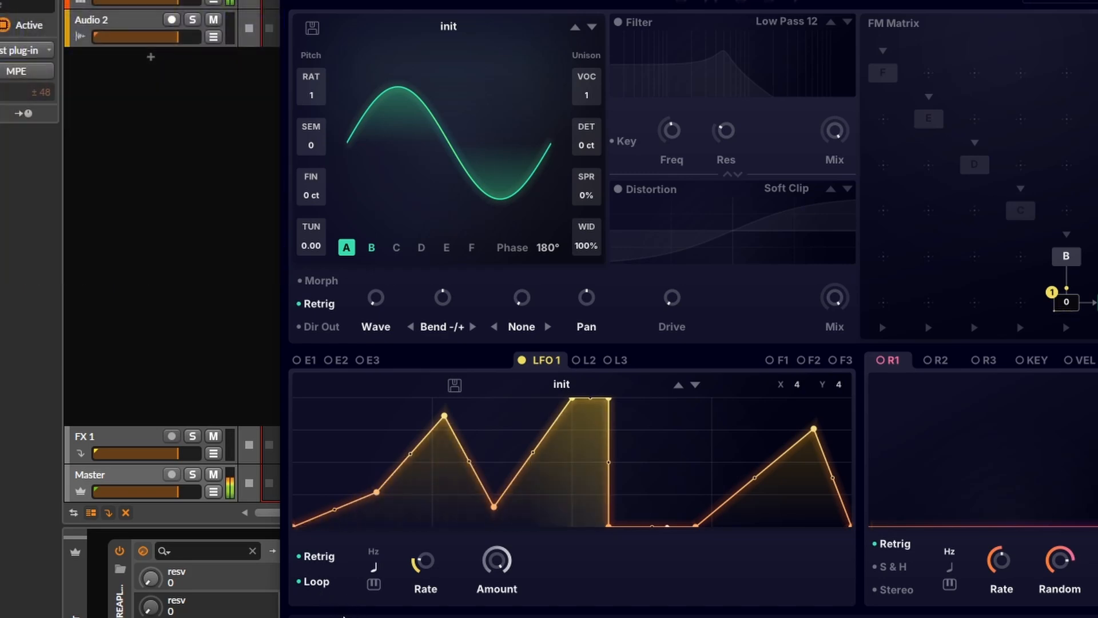
Step: Turn off Loop for LFO 1 and raise the curve's end point
click(317, 580)
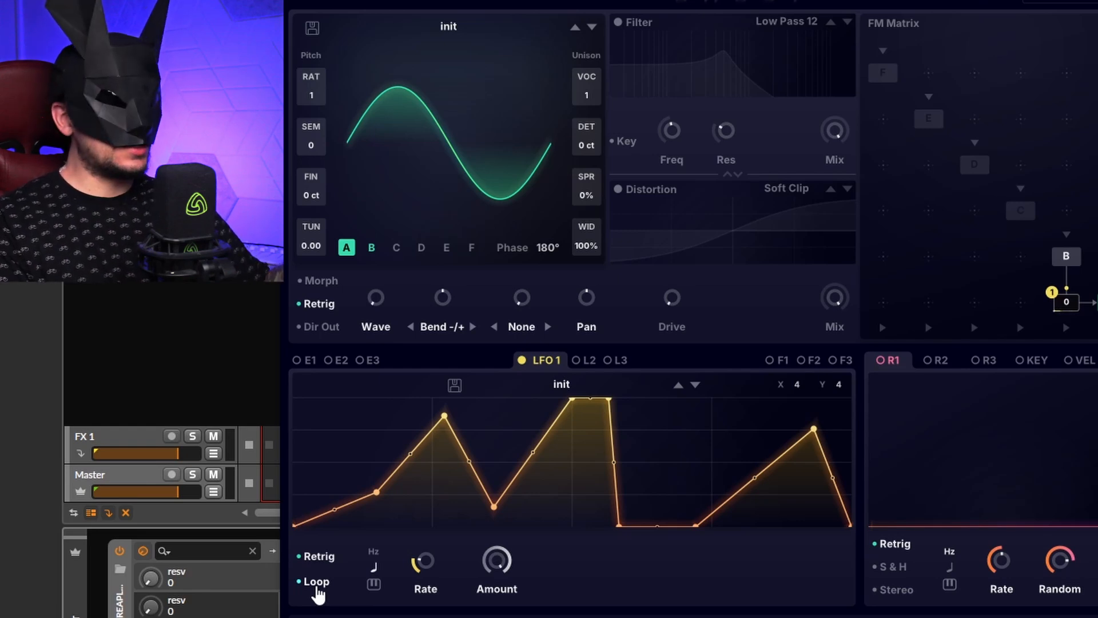
click(316, 582)
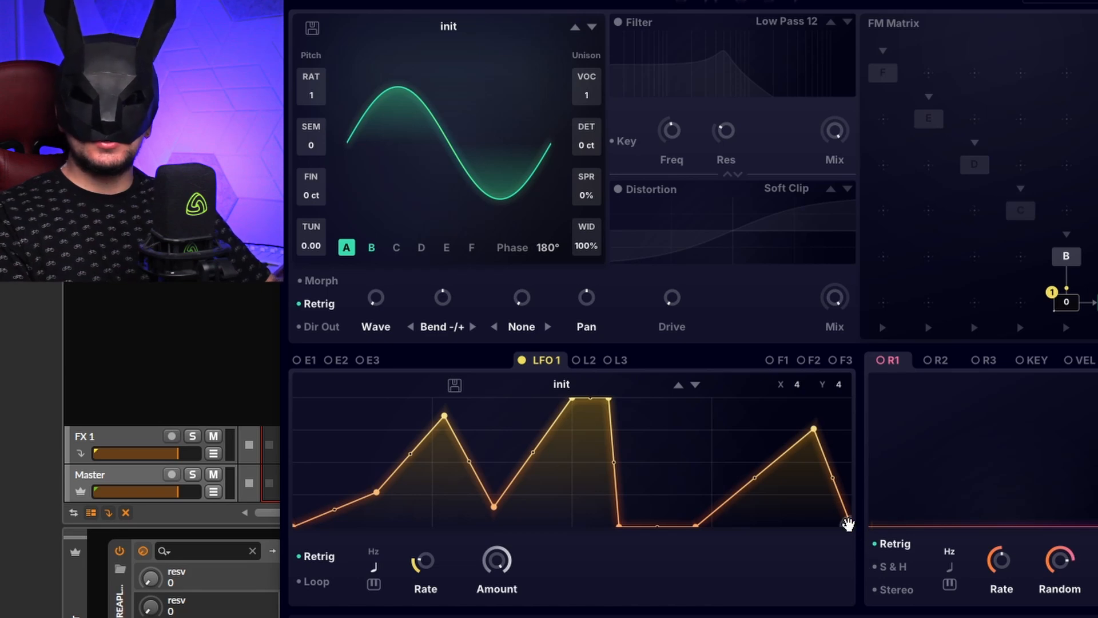
drag(848, 524, 847, 451)
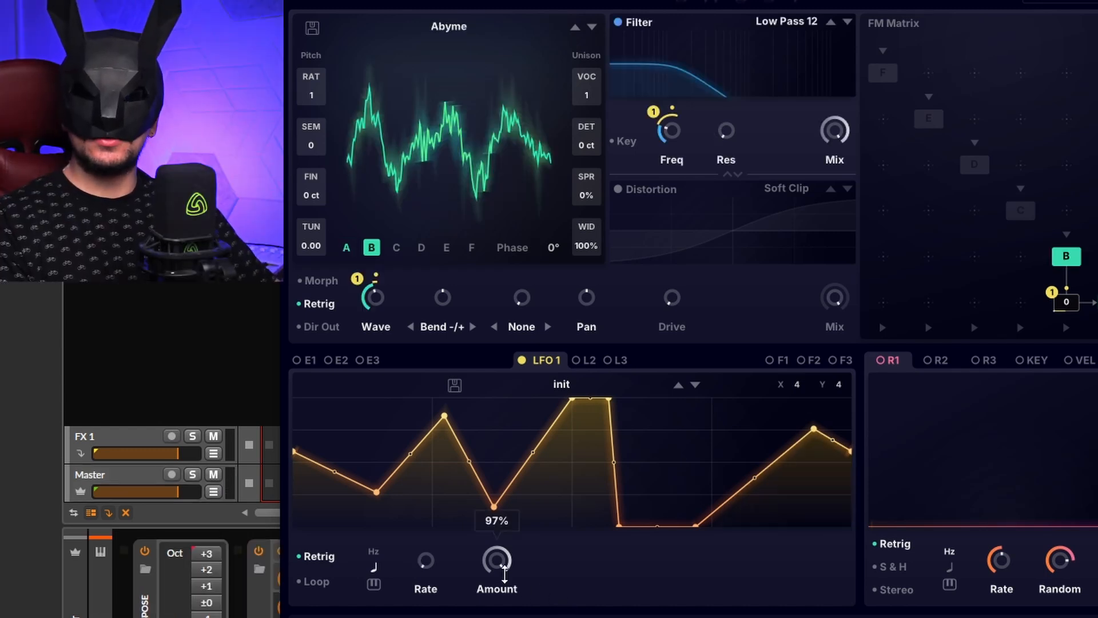
Step: Reduce LFO 1's amount to about 71% and slightly lower
drag(496, 561, 541, 534)
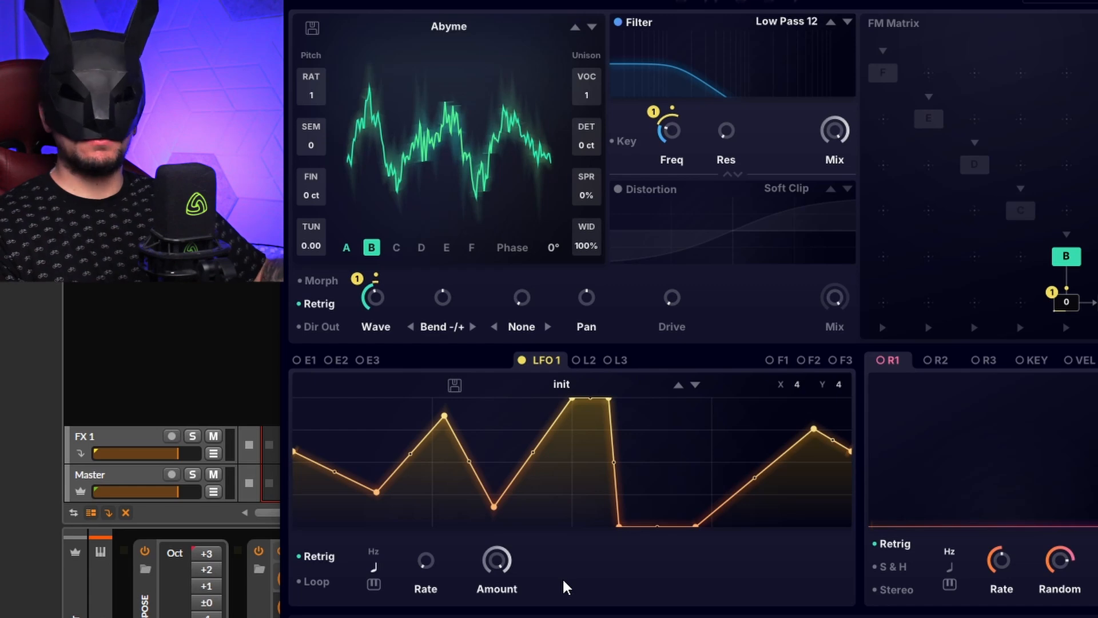
drag(496, 561, 543, 535)
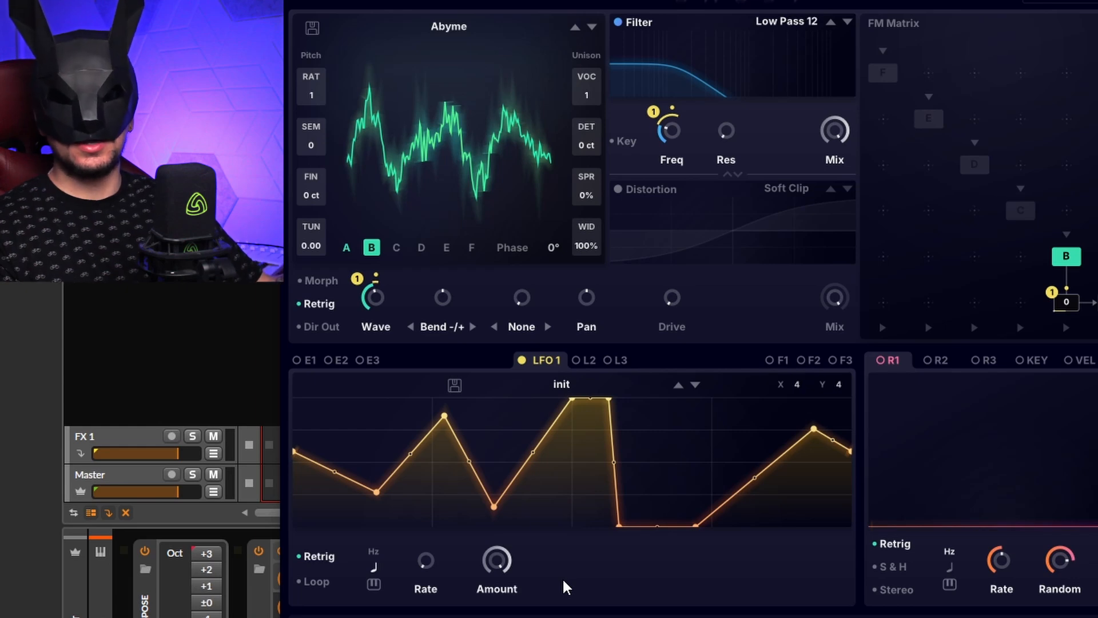
drag(496, 561, 497, 589)
drag(502, 587, 488, 617)
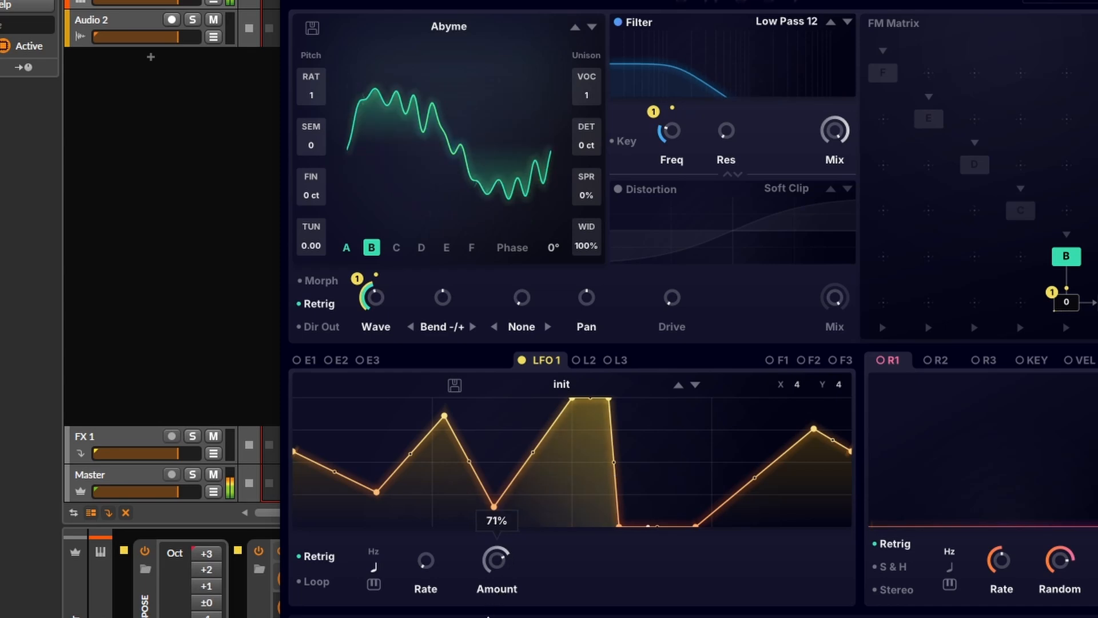
drag(494, 559, 494, 571)
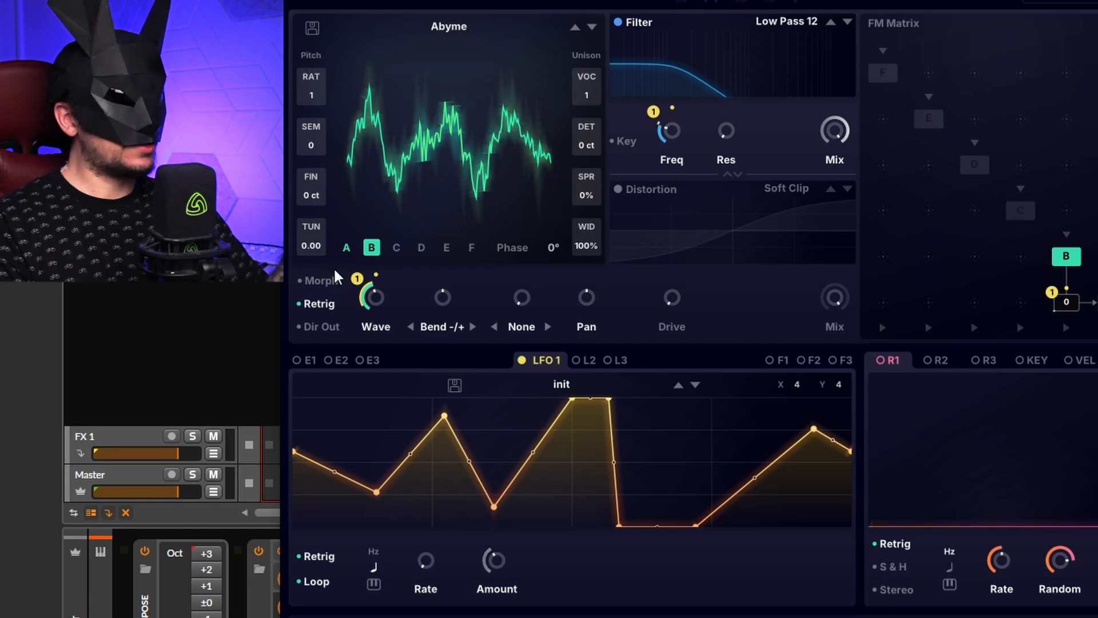
Step: Load the factory LFO preset Gate 10 into LFO 1
click(559, 389)
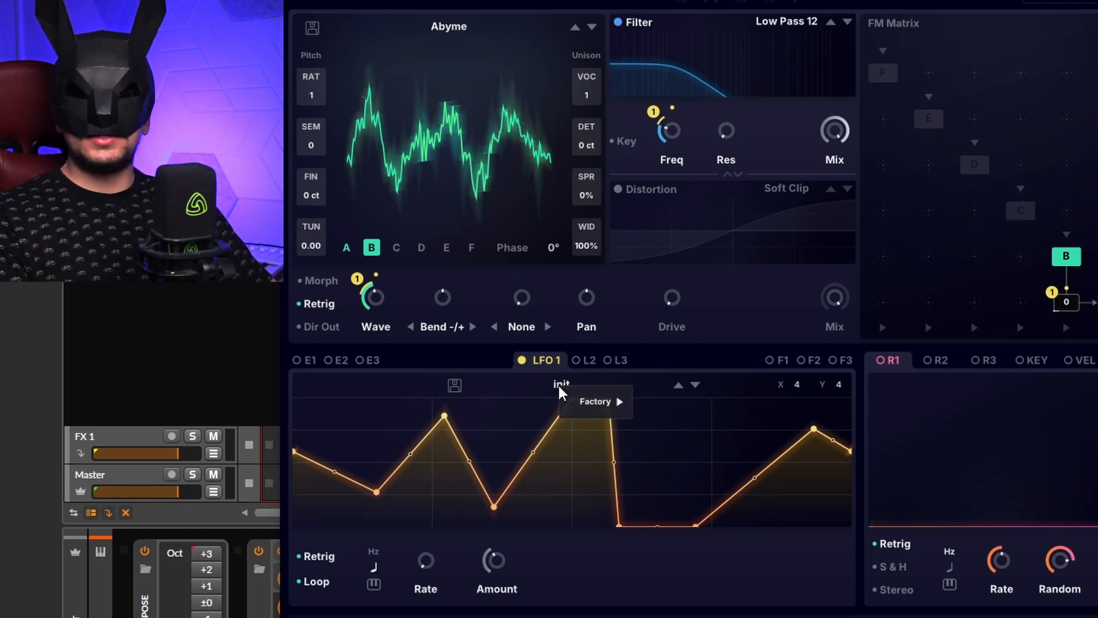
mouse_move(585, 400)
mouse_move(665, 406)
mouse_move(670, 436)
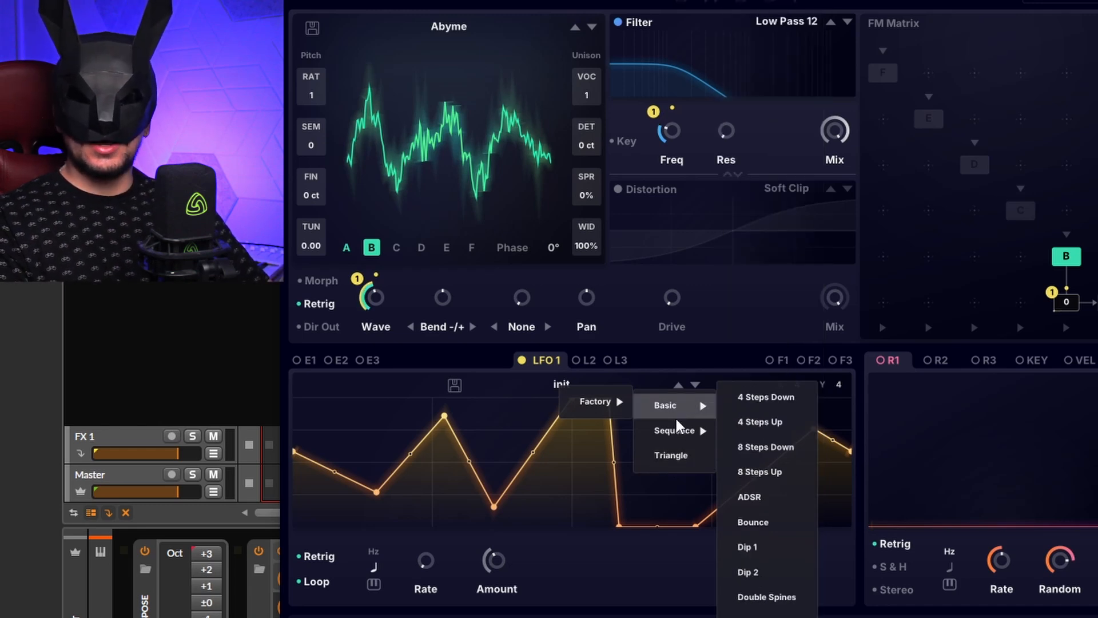
click(746, 406)
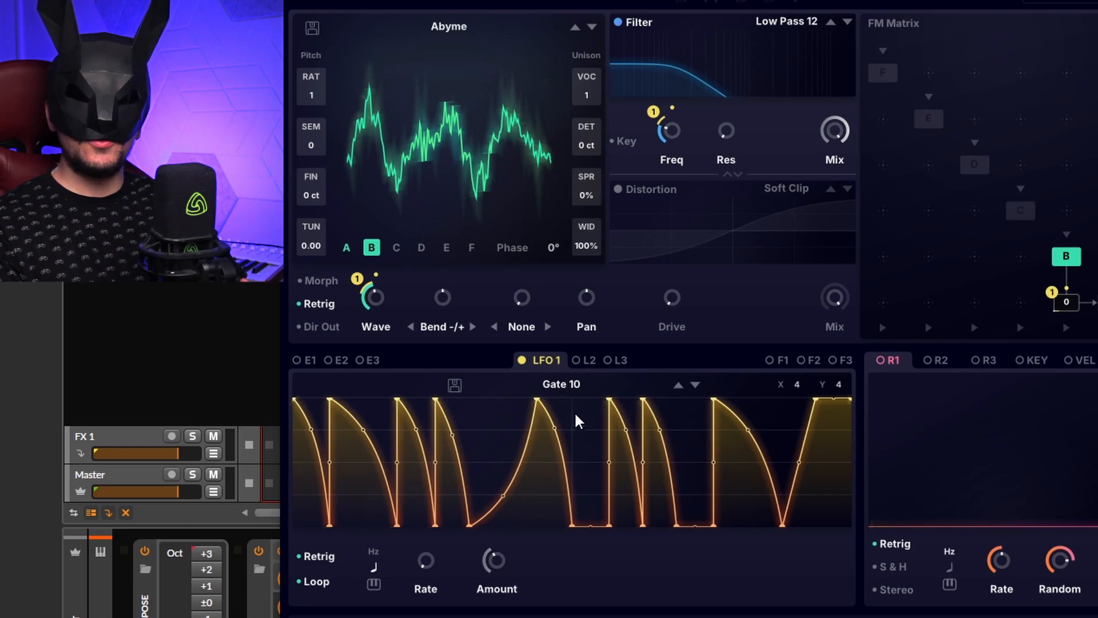
Step: Load the init preset and generate a random shape for LFO 1
click(599, 390)
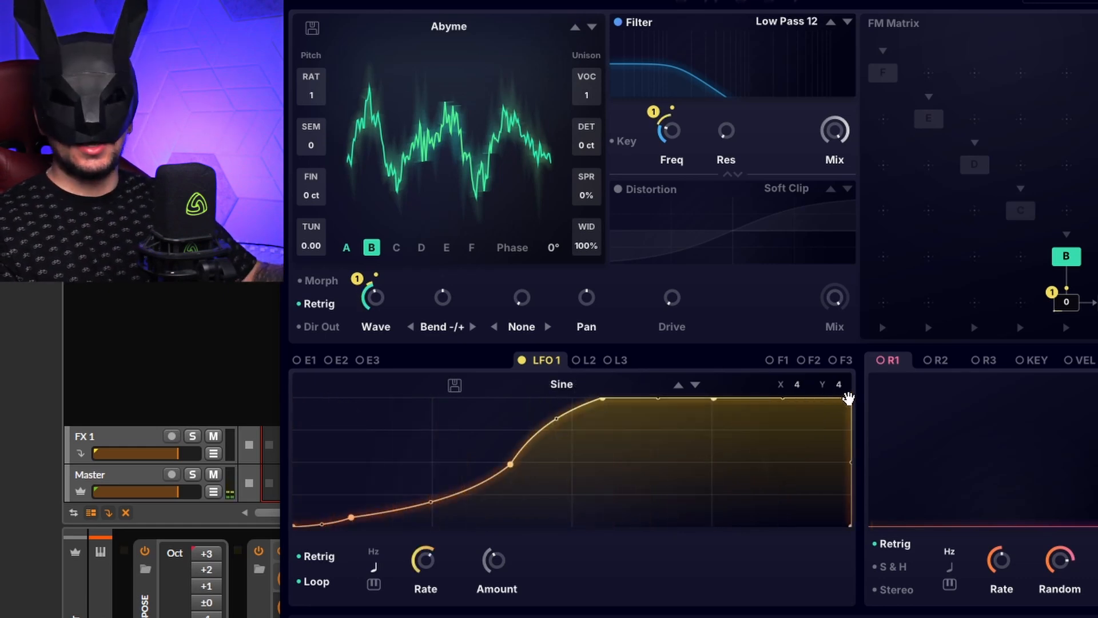
drag(848, 398, 844, 399)
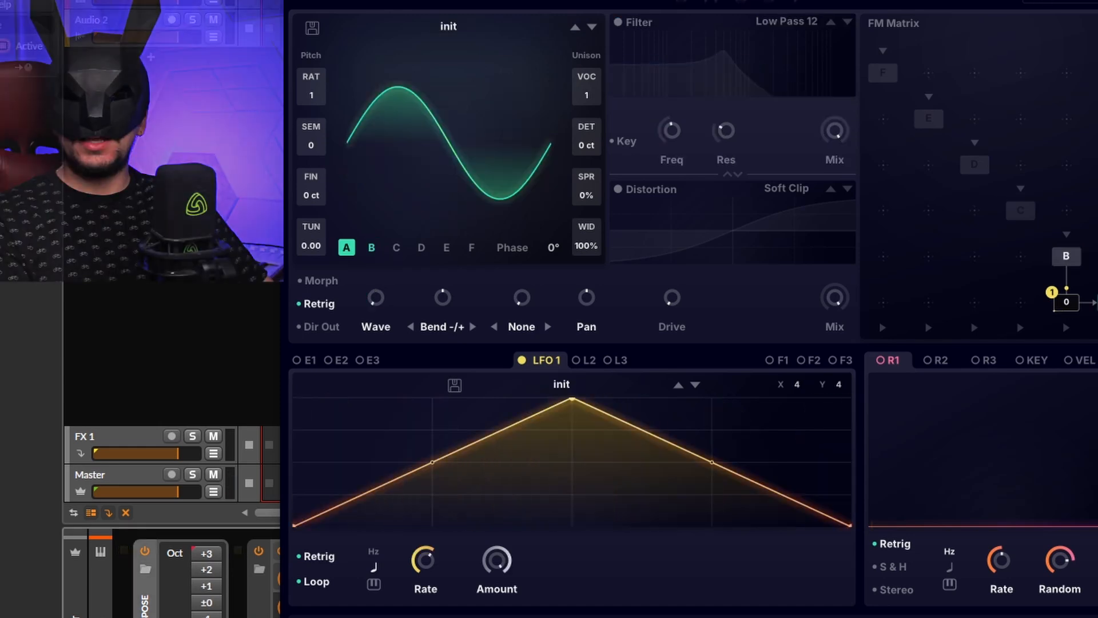
right_click(583, 445)
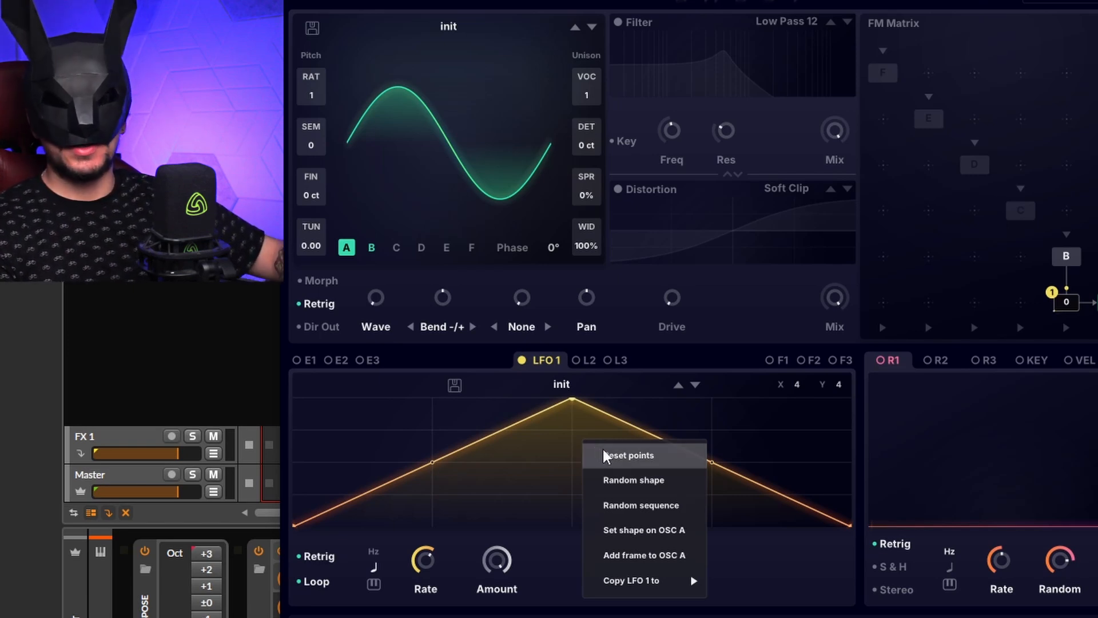
click(701, 485)
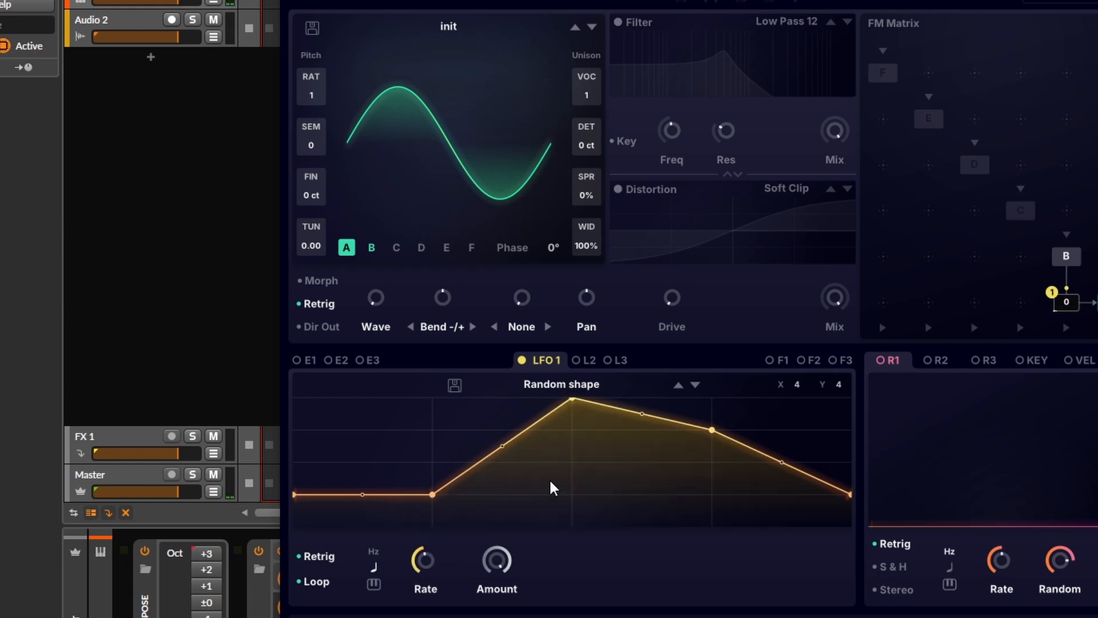
Step: Generate a random sequence for LFO 1
right_click(628, 472)
click(692, 529)
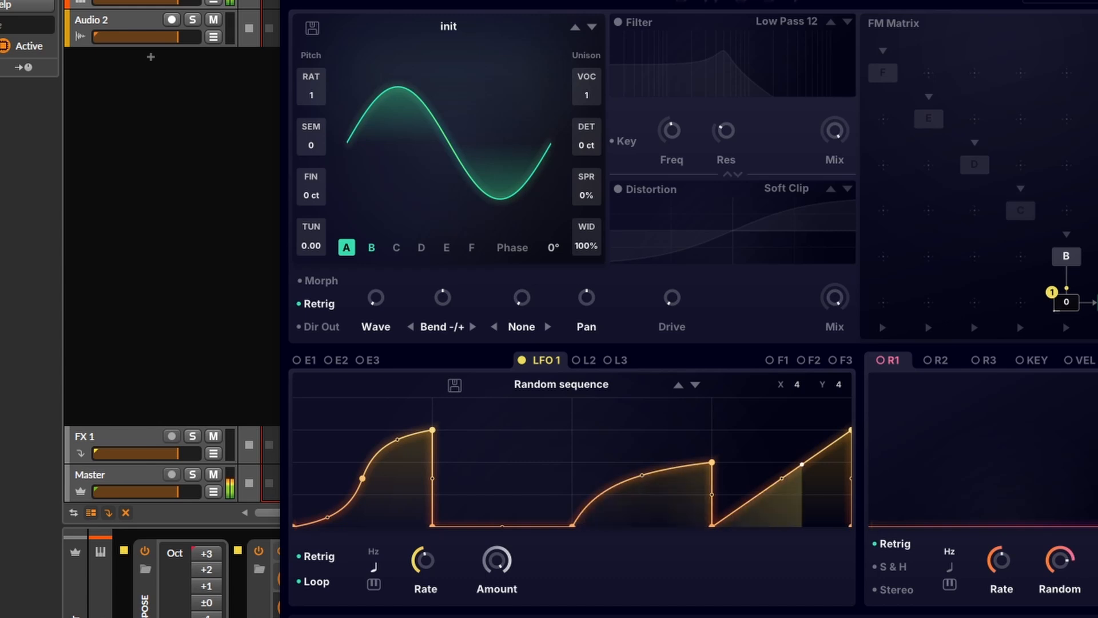
Step: Generate a new random shape for LFO 1 and add a peak point to its curve
right_click(562, 423)
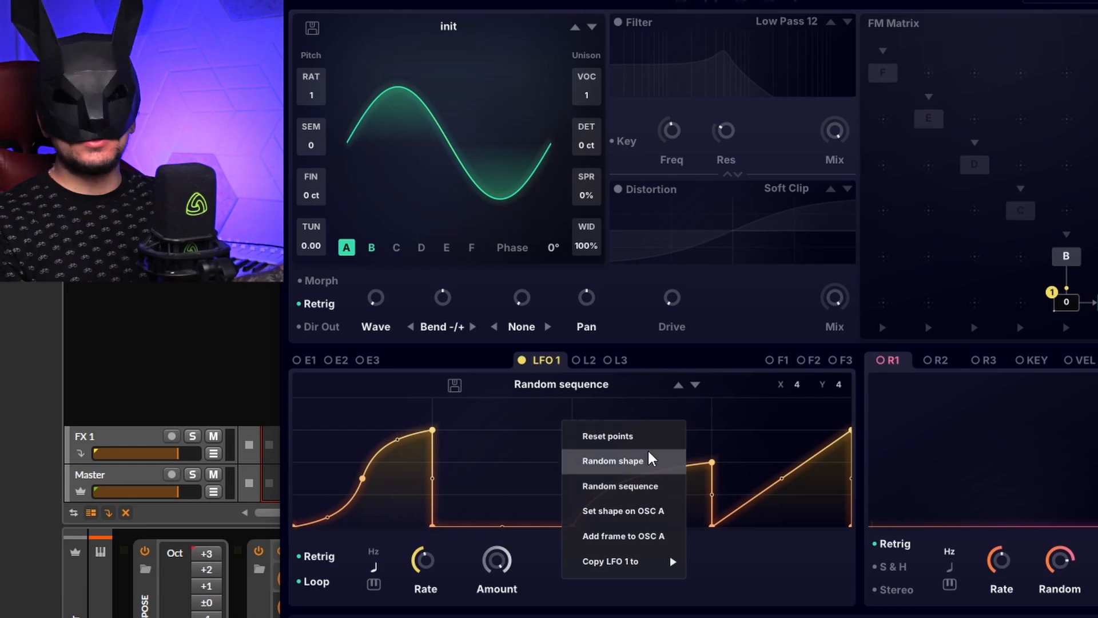
click(664, 459)
double_click(617, 416)
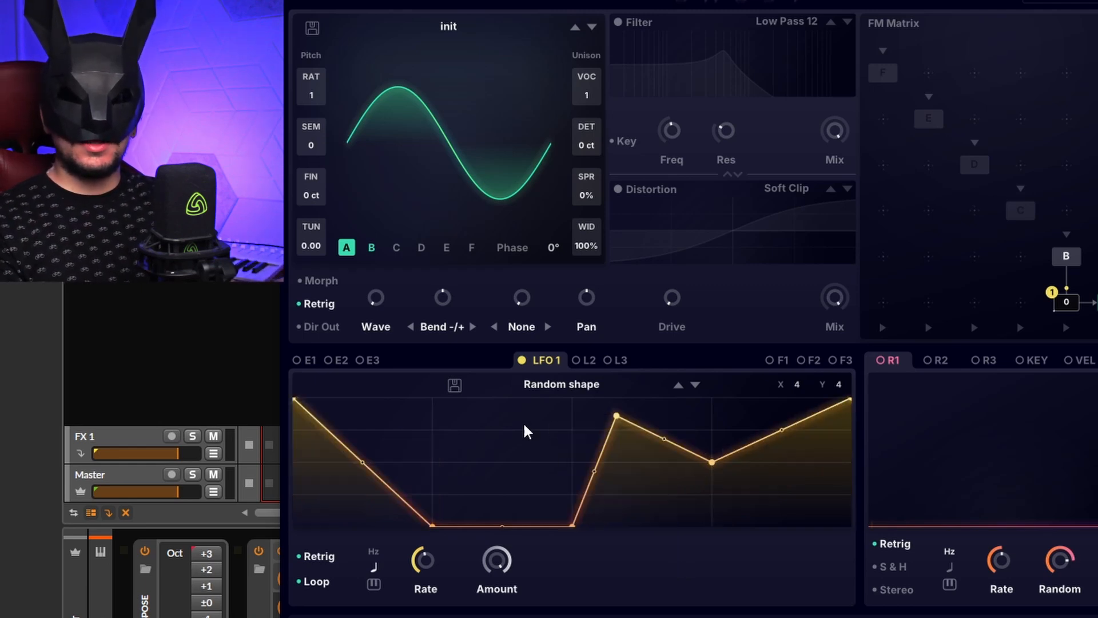
double_click(473, 437)
Step: Set the LFO 1 shape as oscillator A's waveform
right_click(766, 514)
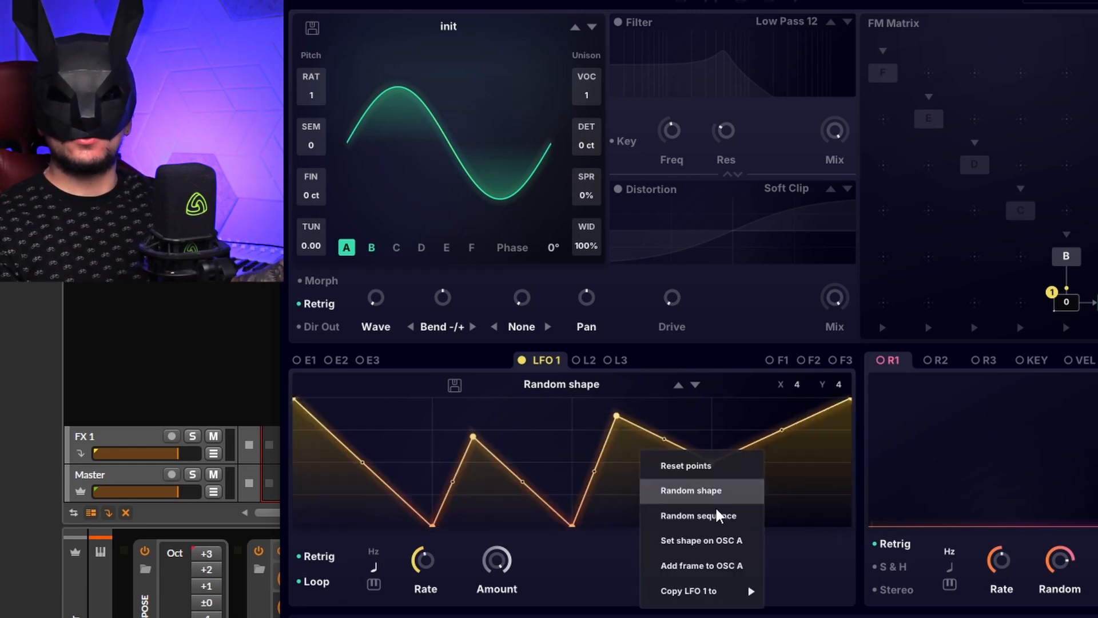
click(712, 541)
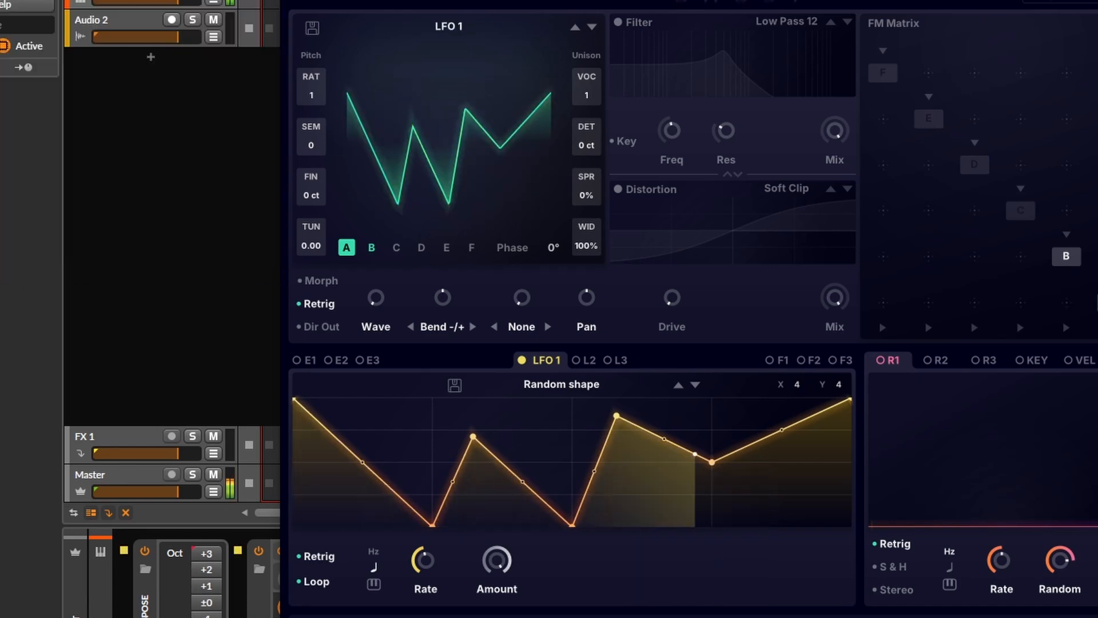
Step: Generate another random shape for LFO 1
right_click(562, 437)
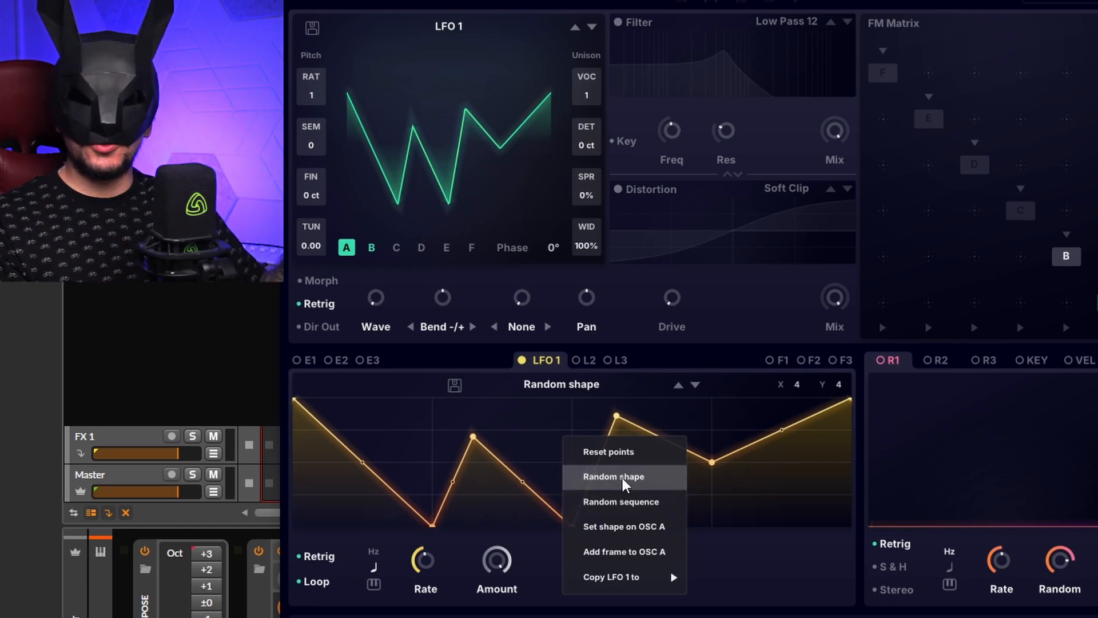
click(651, 481)
right_click(562, 416)
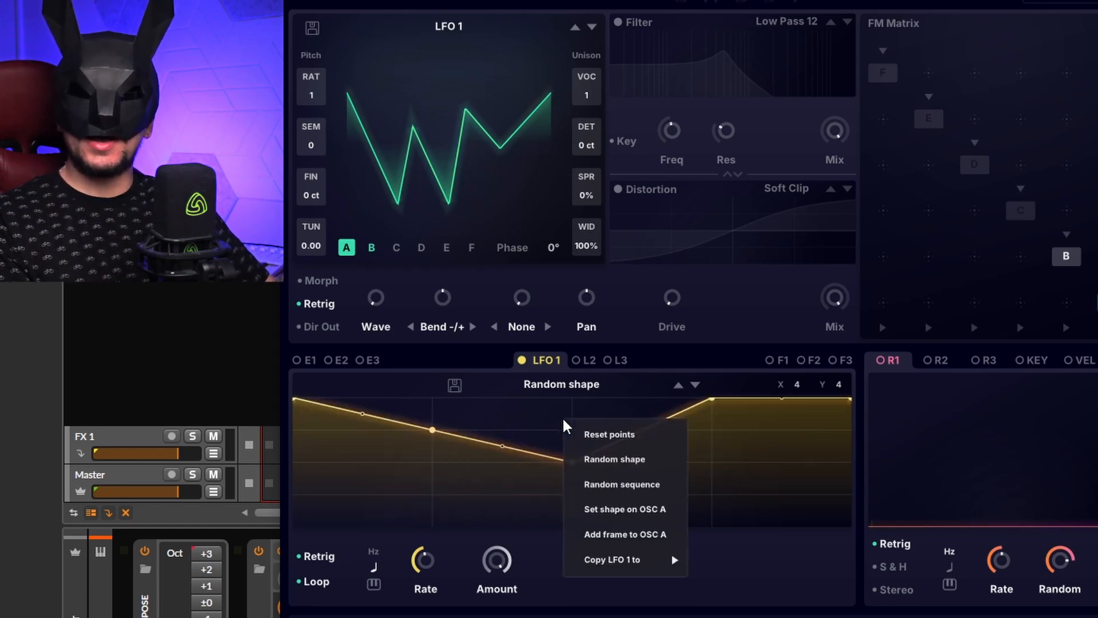
click(507, 475)
Step: Add points to the LFO 1 curve and raise several of them into a rounded hump
double_click(517, 496)
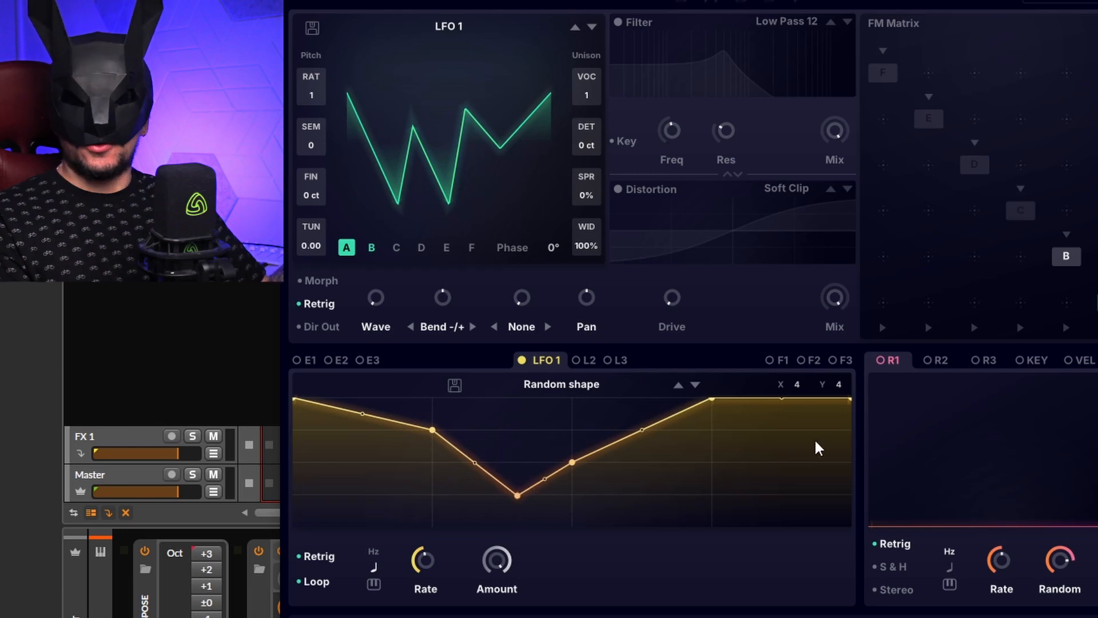
double_click(732, 480)
double_click(640, 496)
drag(572, 461, 574, 398)
drag(606, 447, 607, 416)
drag(545, 446, 545, 401)
Step: Add the LFO 1 shape as a new wavetable frame to oscillator A
right_click(580, 472)
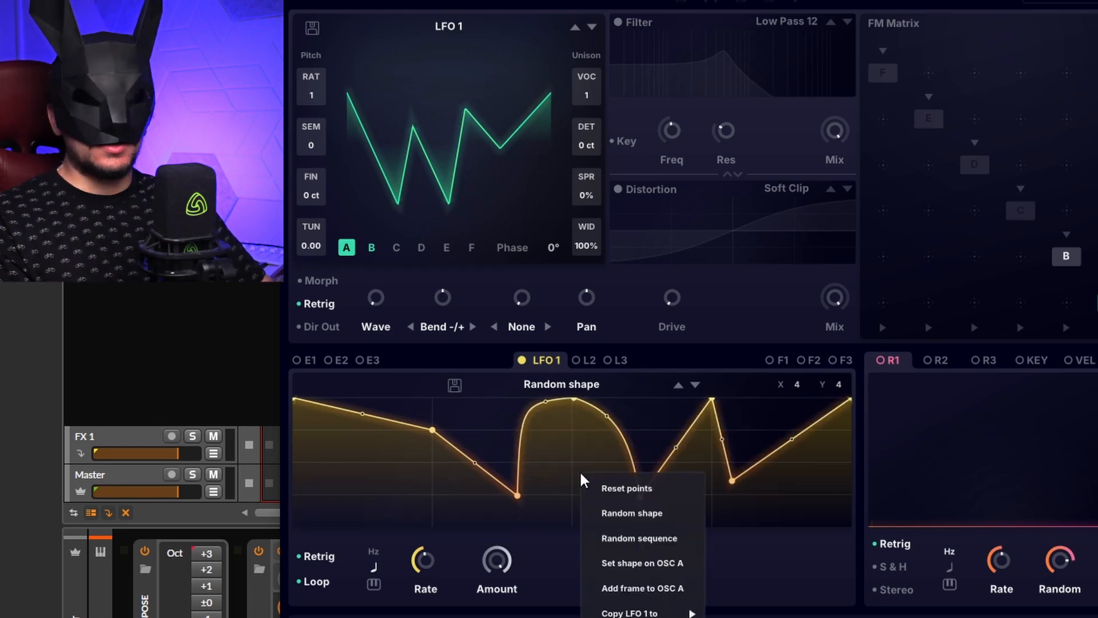
click(630, 586)
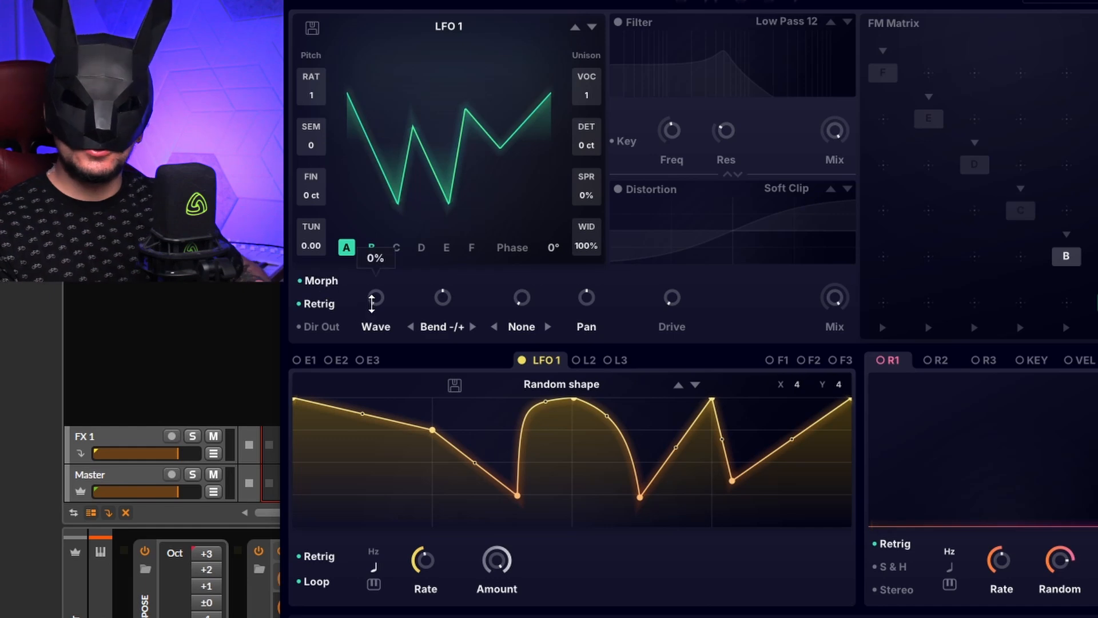
Step: Turn up oscillator A's Wave knob to morph between its wavetable frames
drag(371, 303, 341, 248)
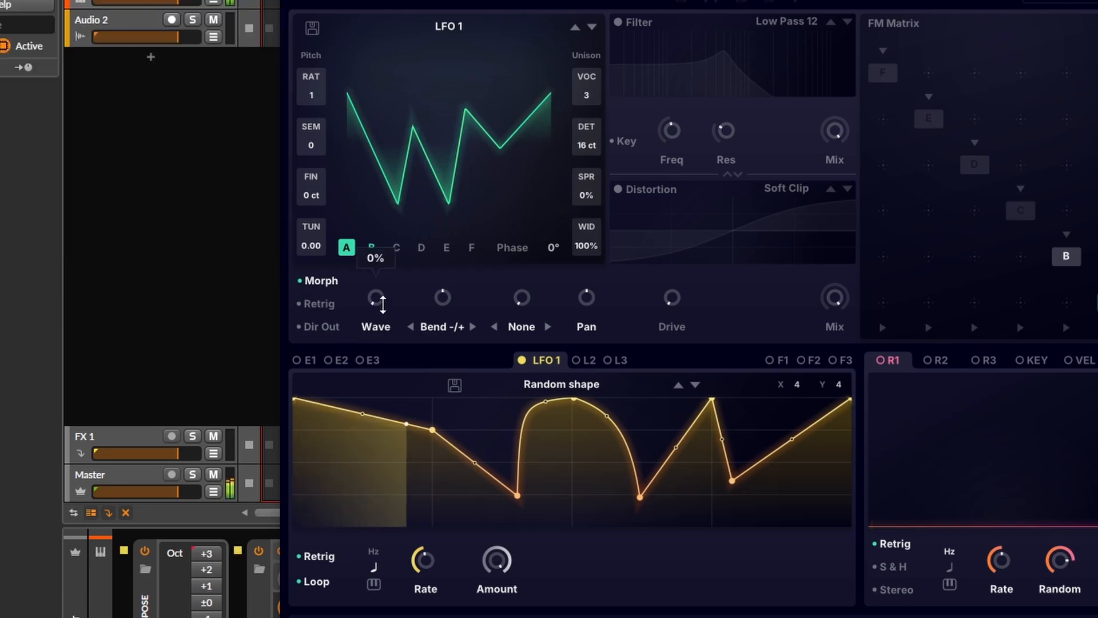
drag(377, 300, 423, 86)
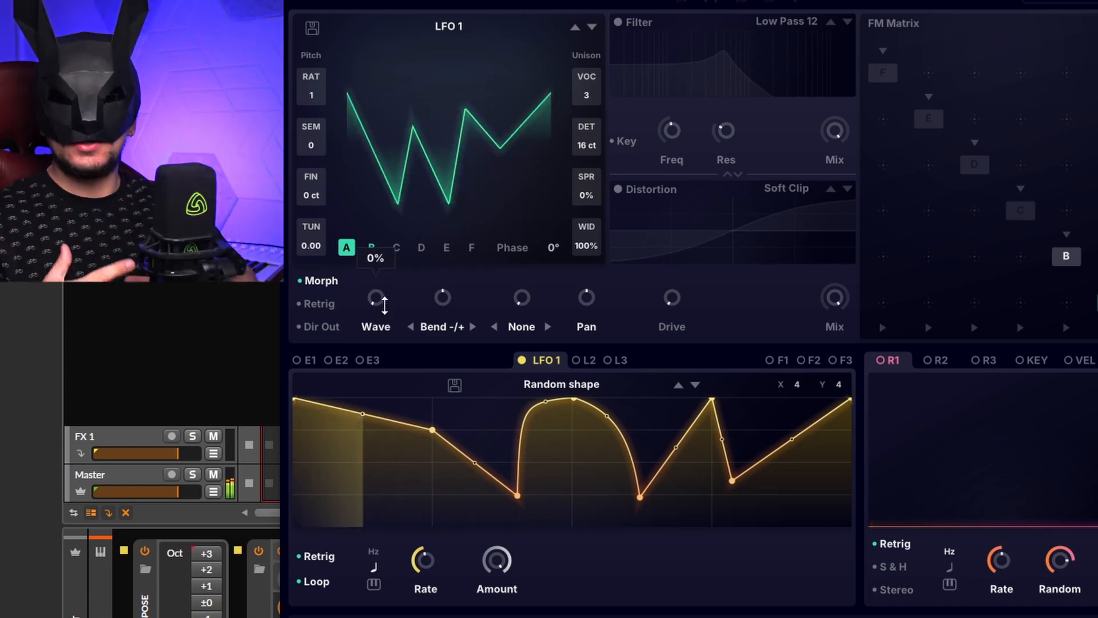
drag(376, 299, 424, 91)
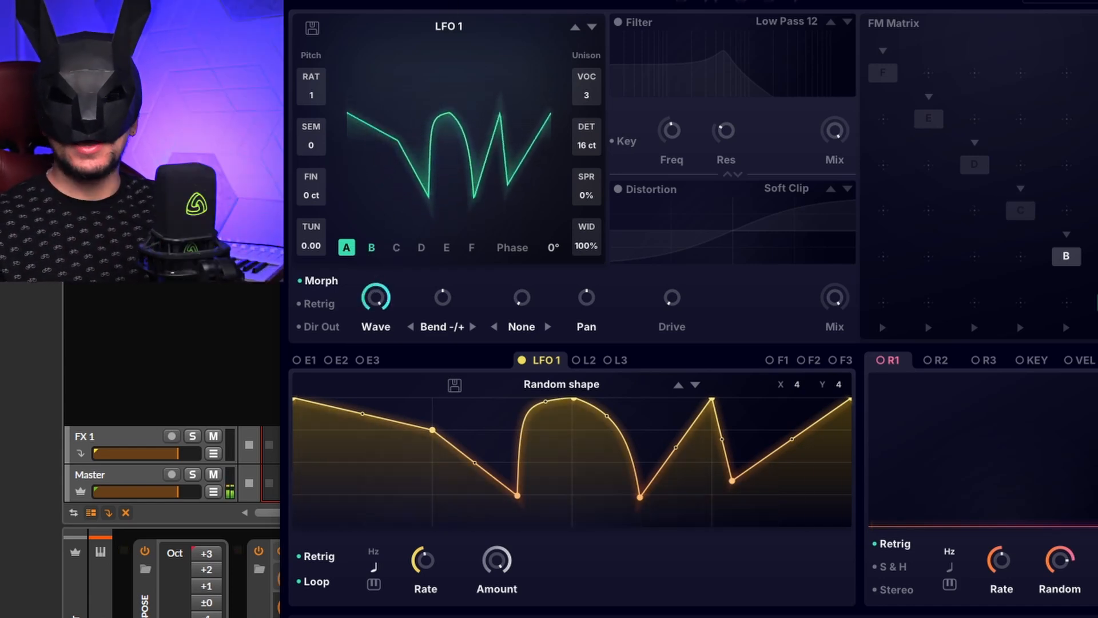